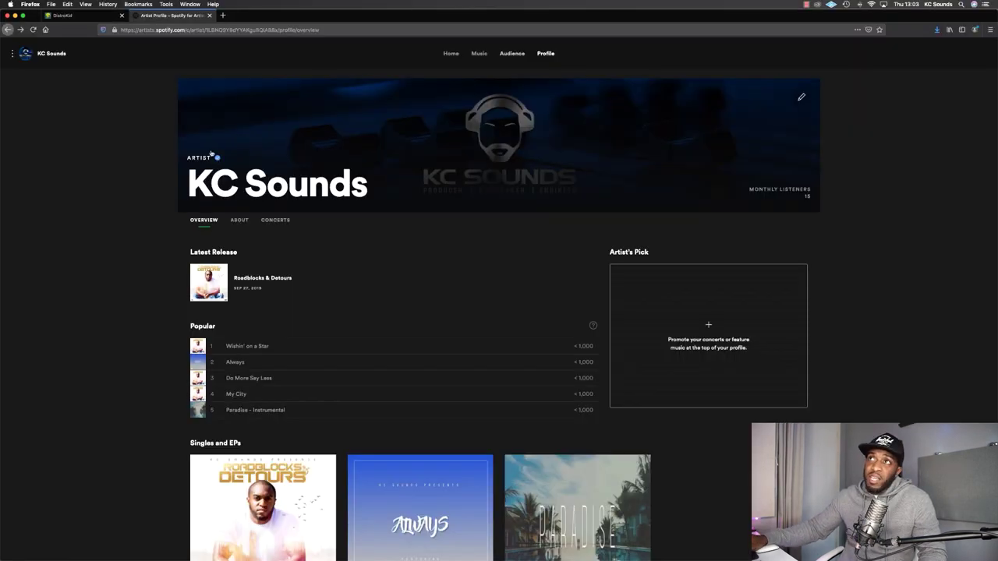
Step: Switch to the DistroKid upload form and examine the available number-of-songs options for the release
left_click(78, 17)
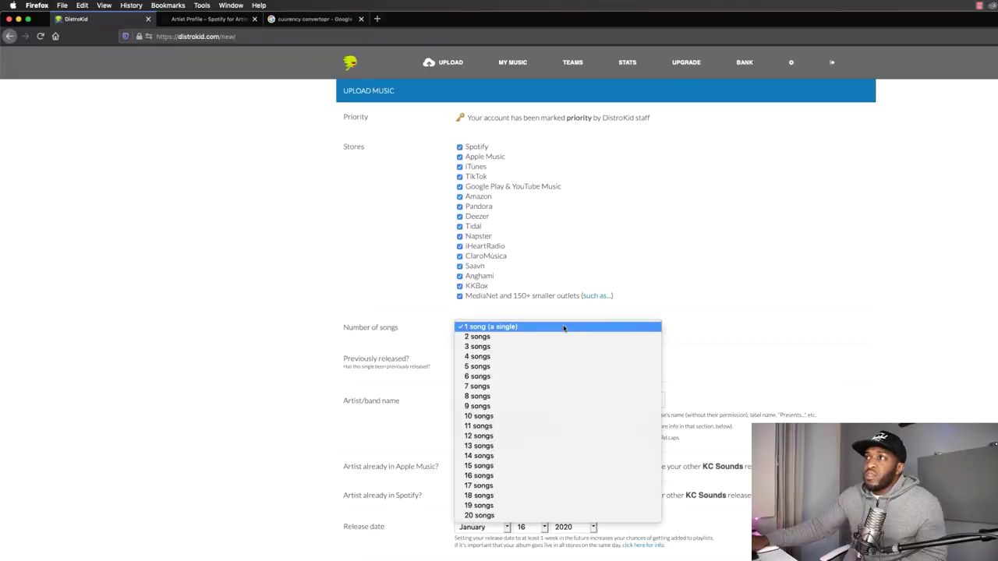
left_click(301, 325)
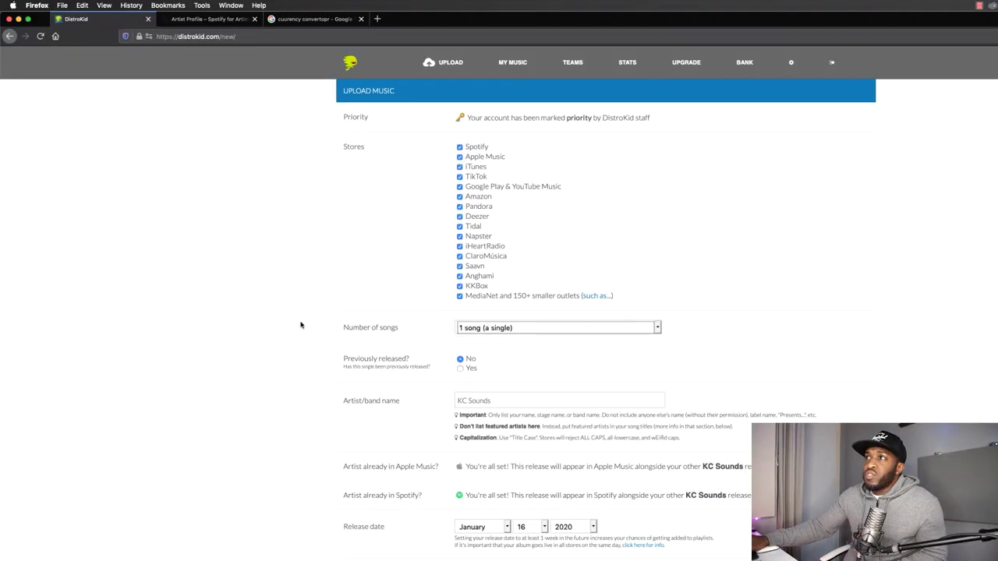
left_click(513, 328)
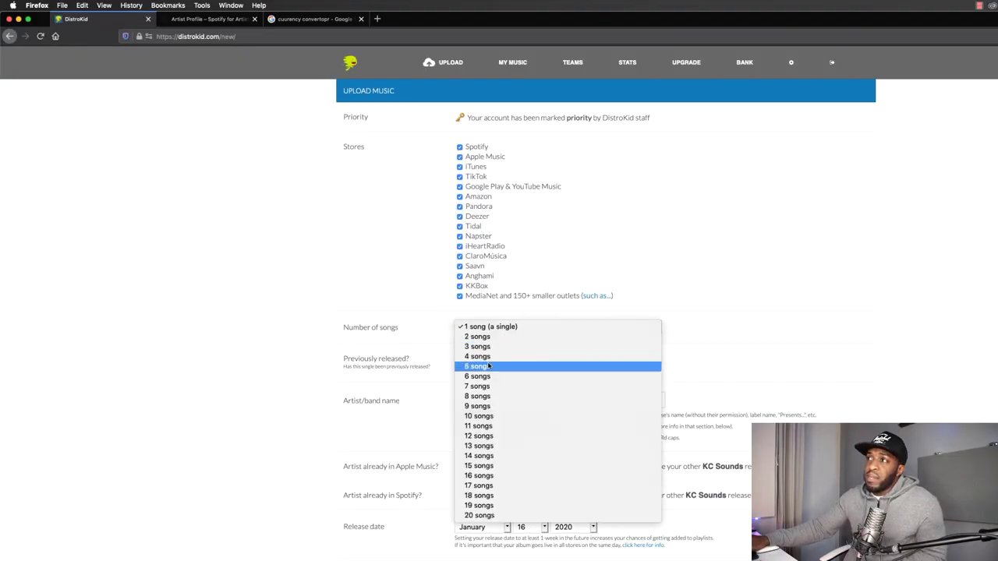
scroll(490, 386, "down", 5)
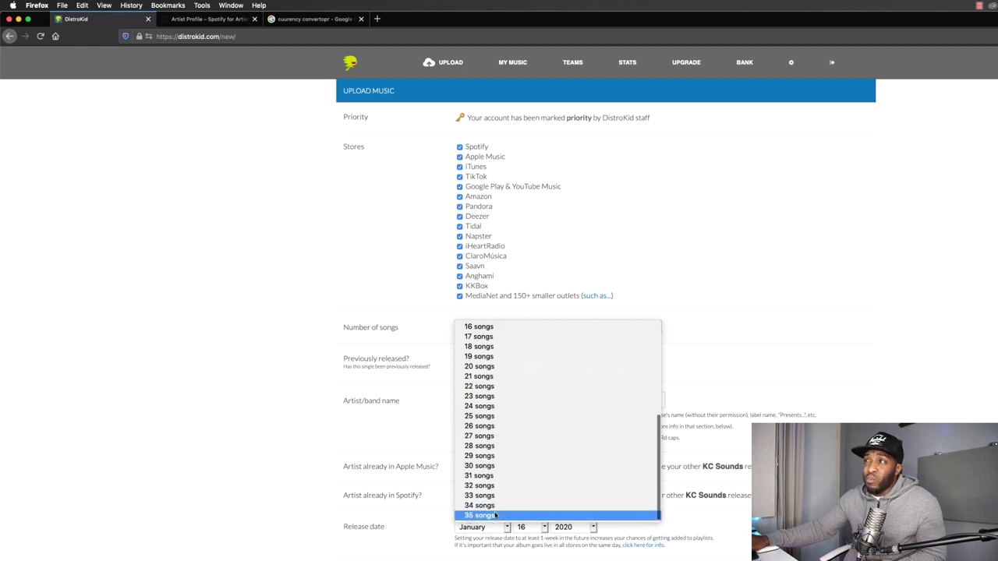
left_click(262, 458)
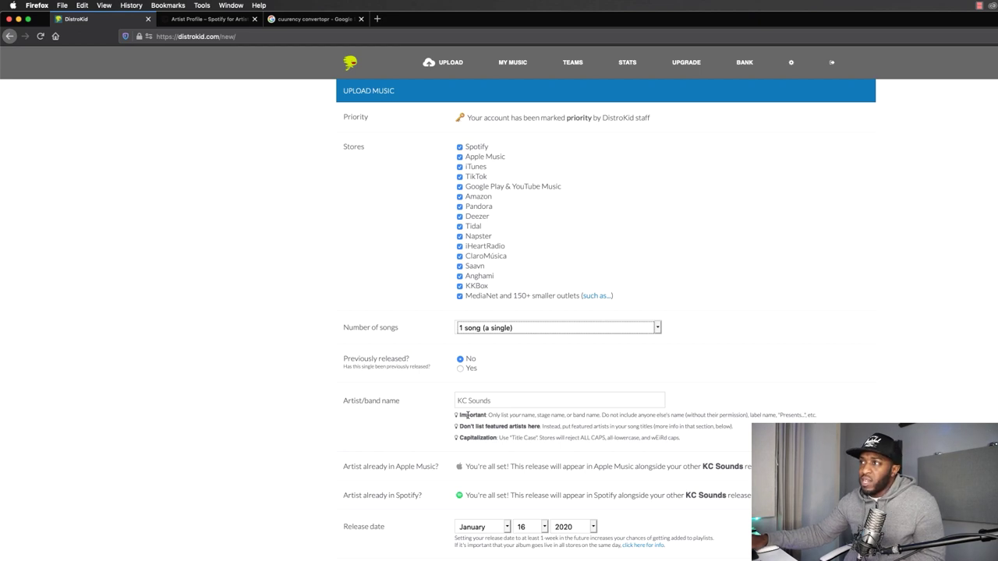
Step: Replace the artist/band name with Skitz Beatz to check for that artist in Apple Music and Spotify
scroll(296, 423, "down", 1)
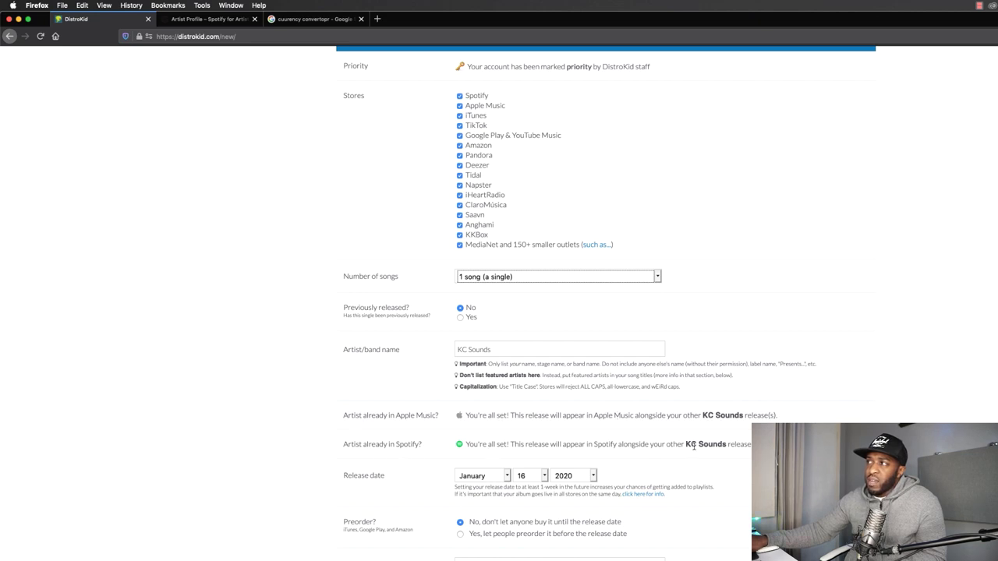
left_click_drag(524, 352, 454, 349)
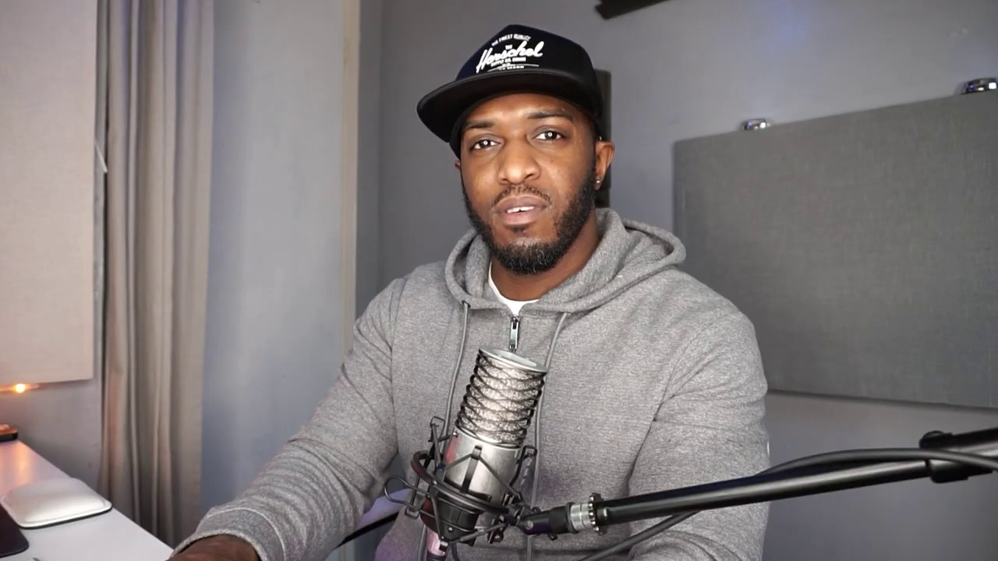
type("Skitz")
type(" Beatz")
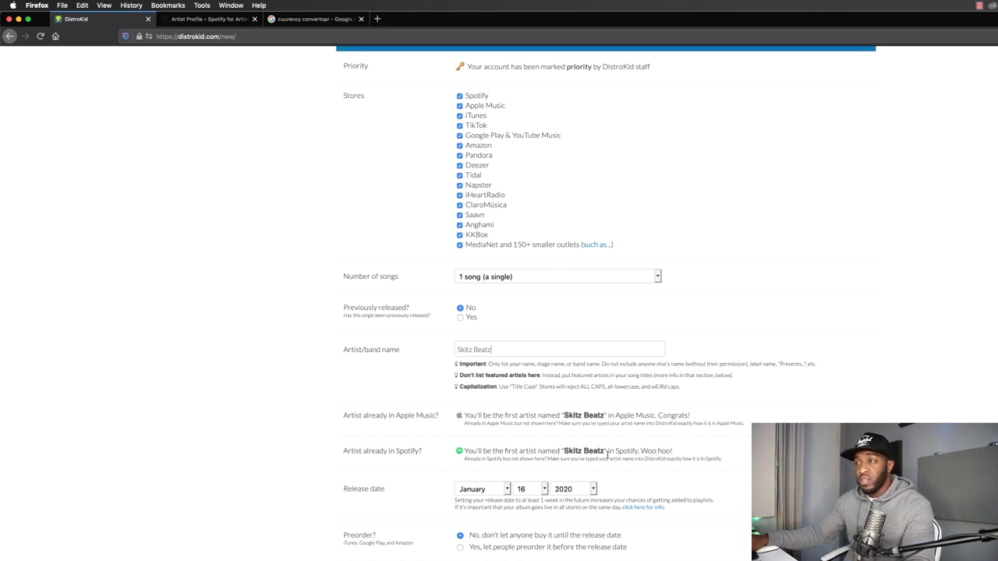
Step: Replace the artist/band name with Stormzy to check how an established artist is matched in the stores
key("super+a")
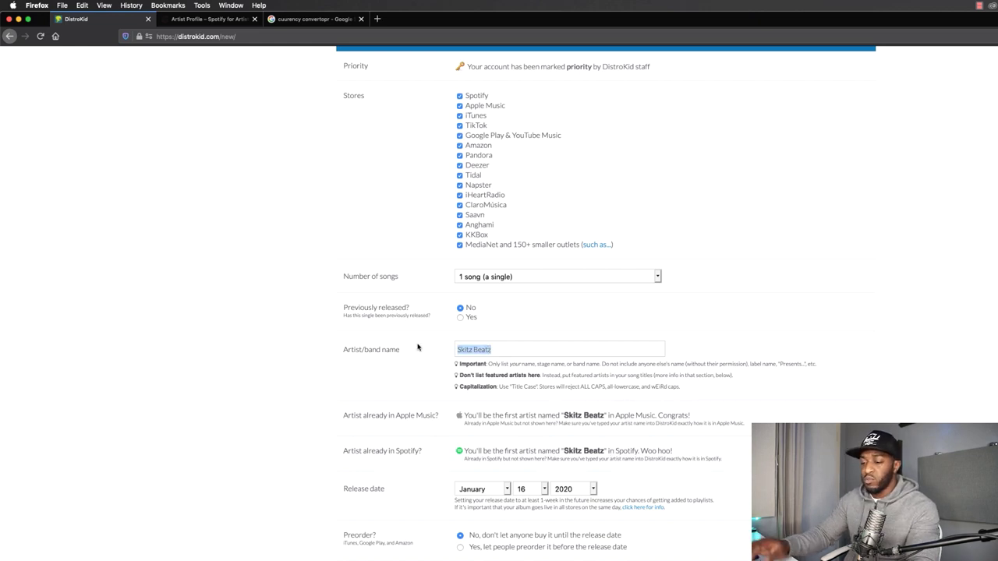
type("Storm")
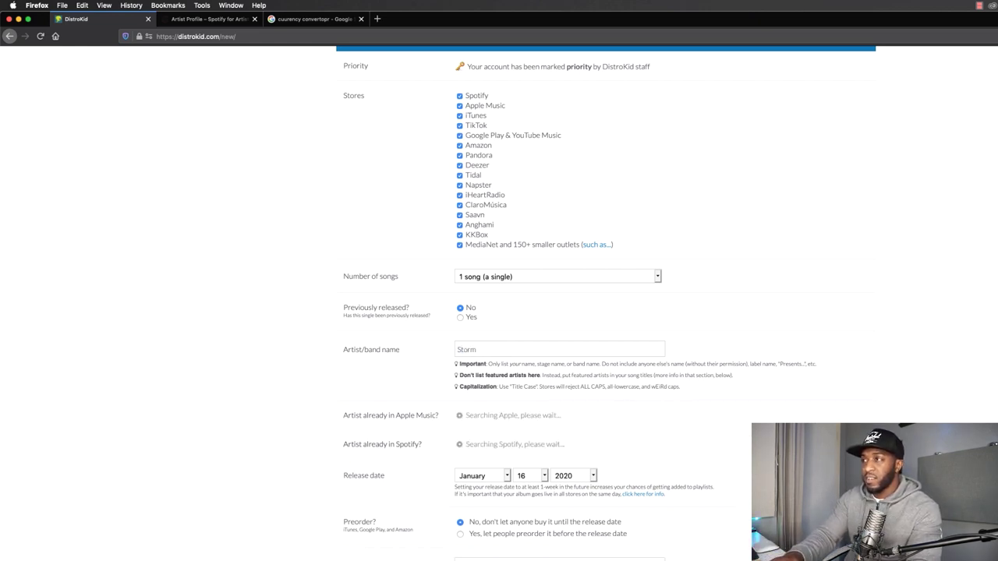
type("zy")
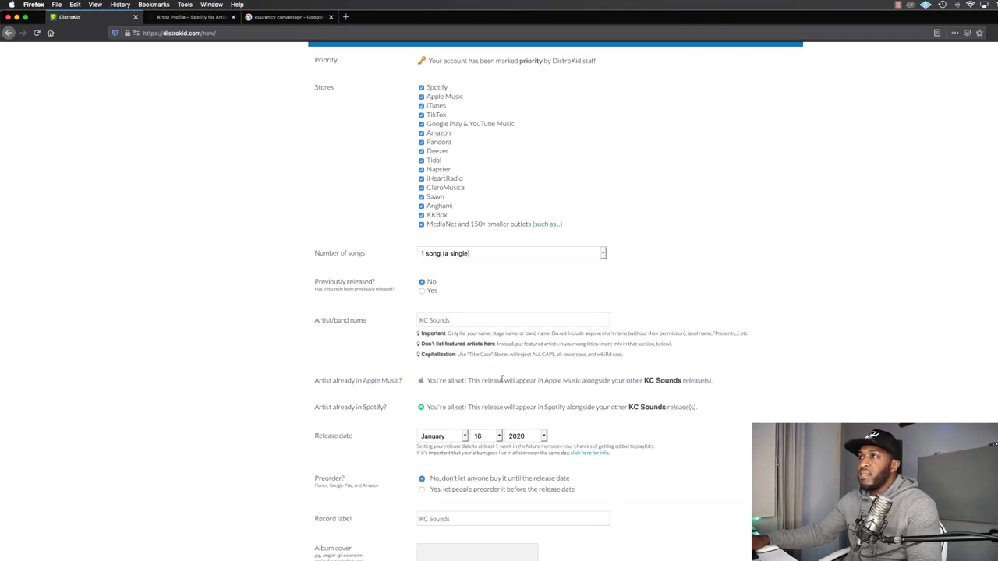
Step: Try to allow preorders before the release date, and open the release day choices
scroll(358, 408, "down", 2)
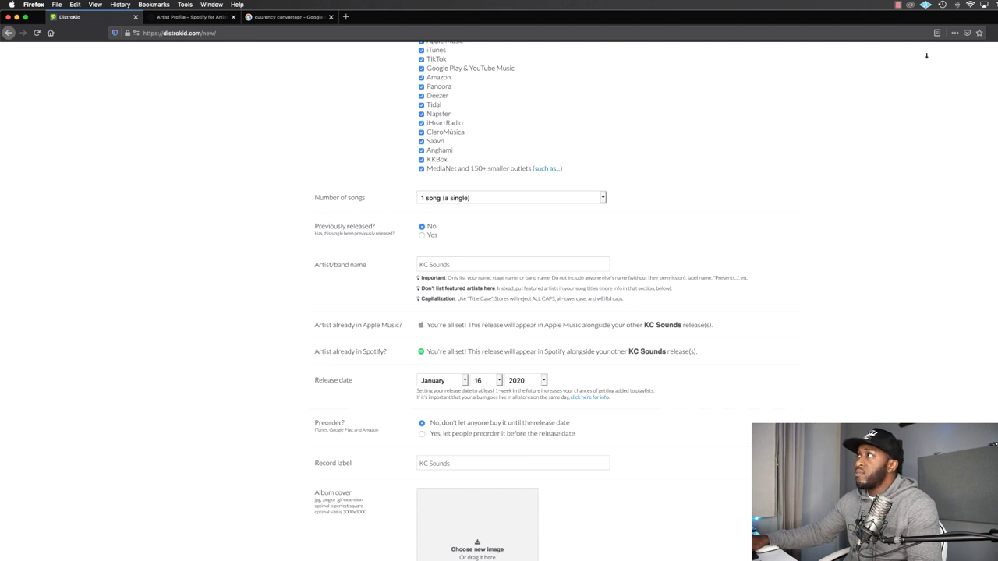
scroll(502, 281, "down", 4)
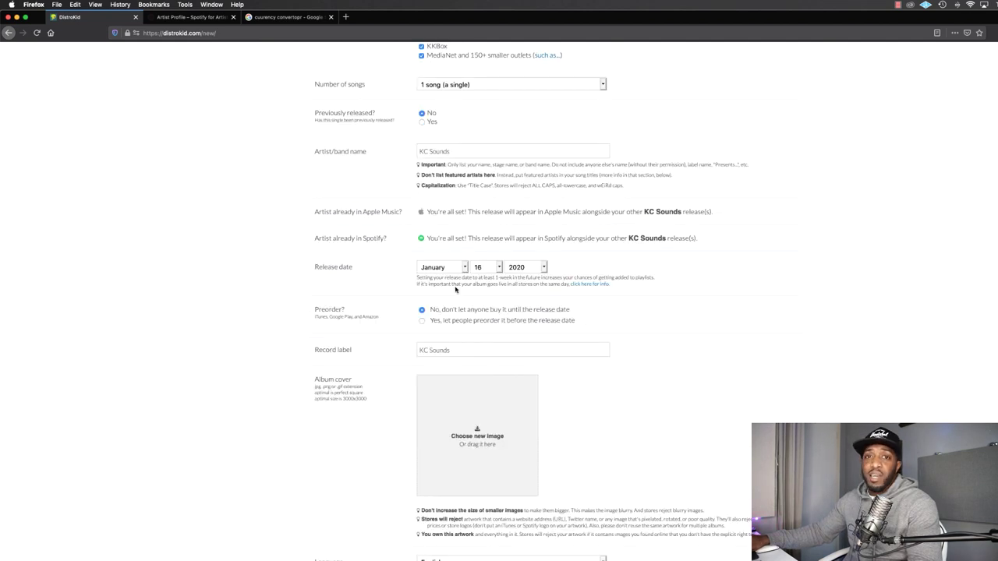
left_click(421, 321)
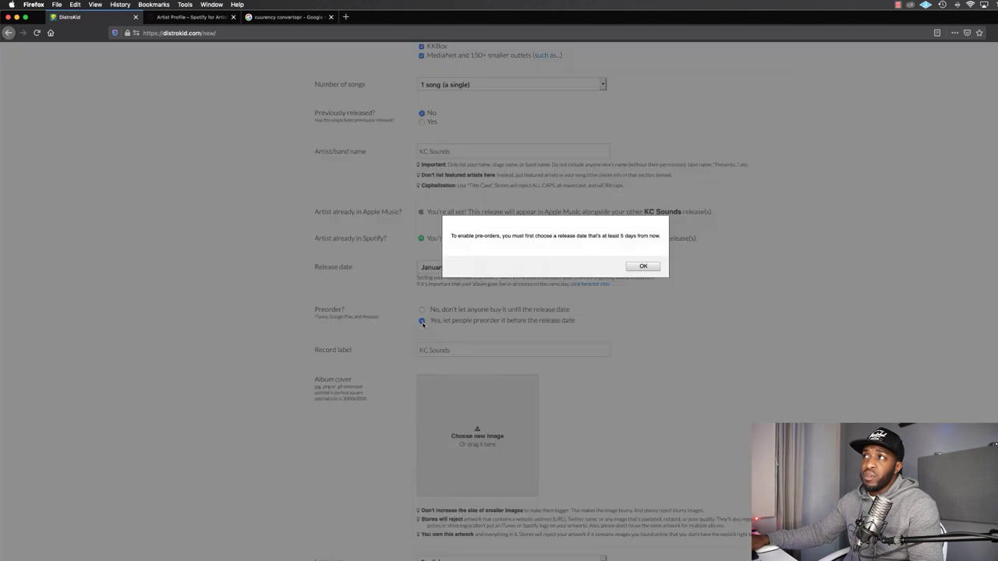
left_click(629, 269)
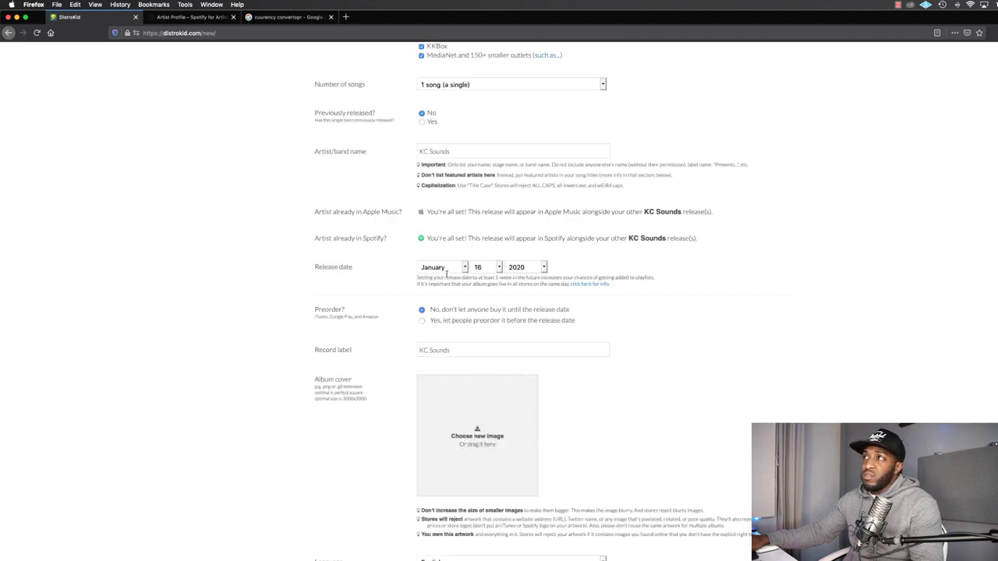
left_click(498, 267)
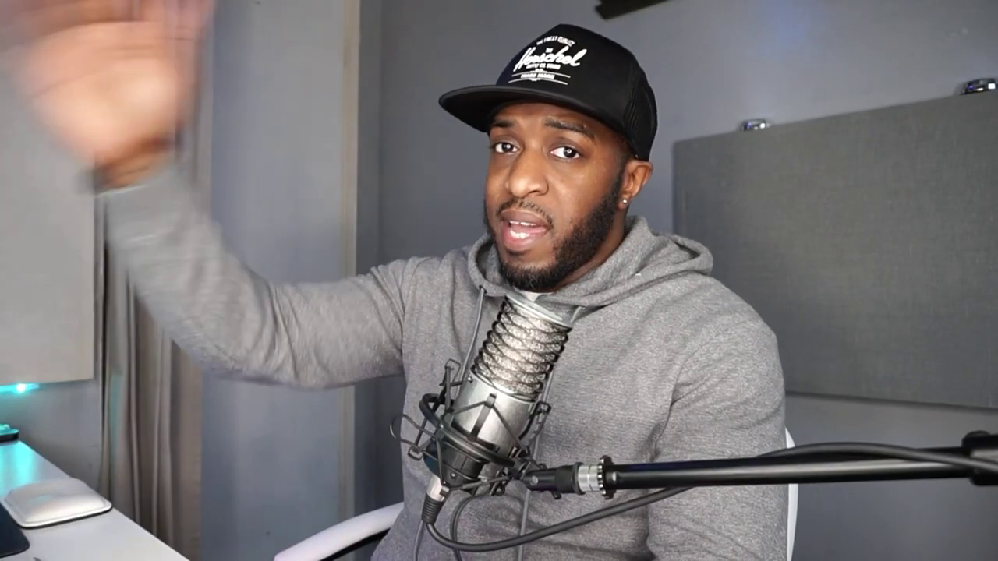
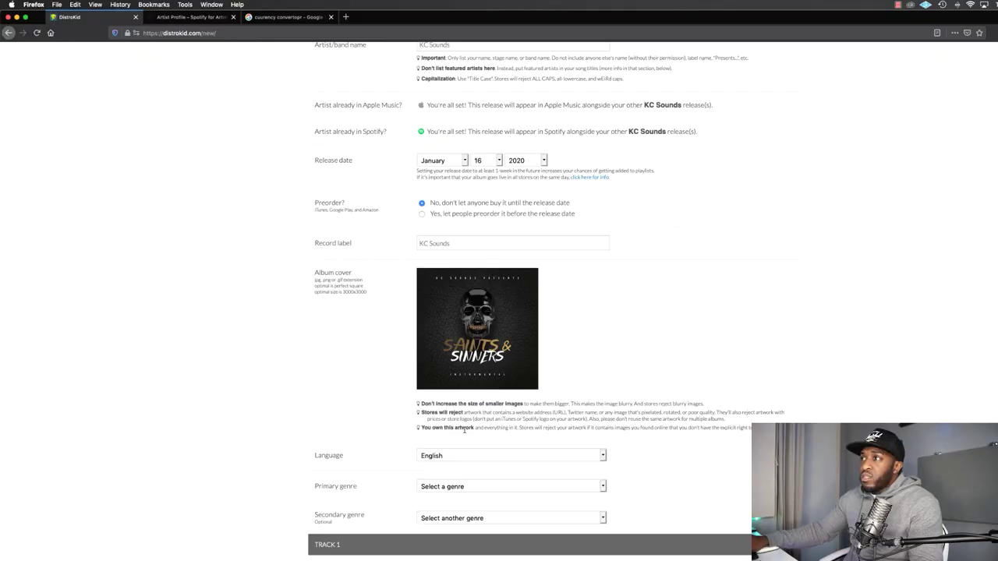
Step: Set the release's primary genre to Hip Hop/Rap
scroll(301, 392, "down", 3)
left_click(461, 367)
left_click(465, 364)
left_click(465, 364)
scroll(465, 424, "down", 5)
scroll(463, 466, "up", 3)
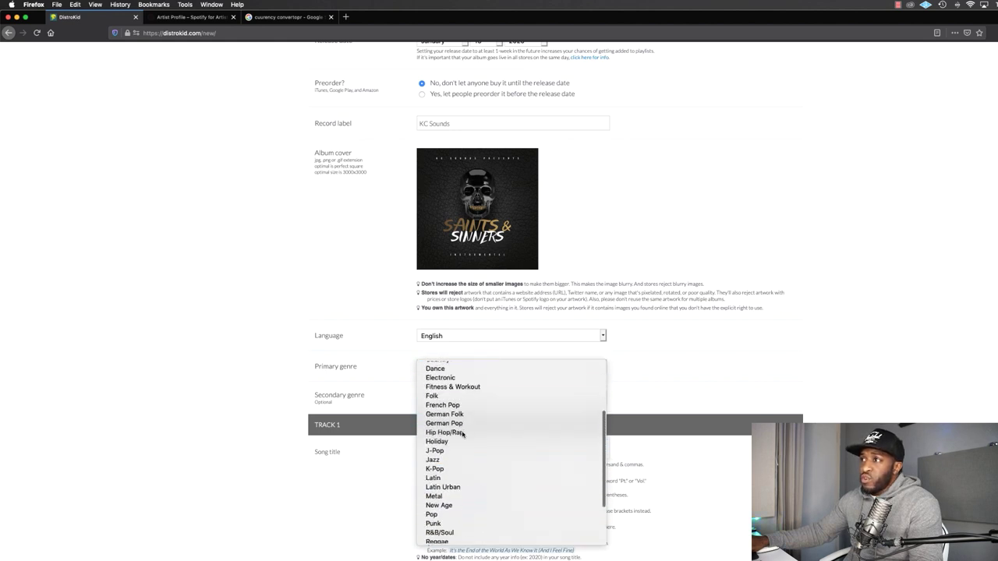
scroll(462, 433, "down", 2)
scroll(448, 468, "up", 3)
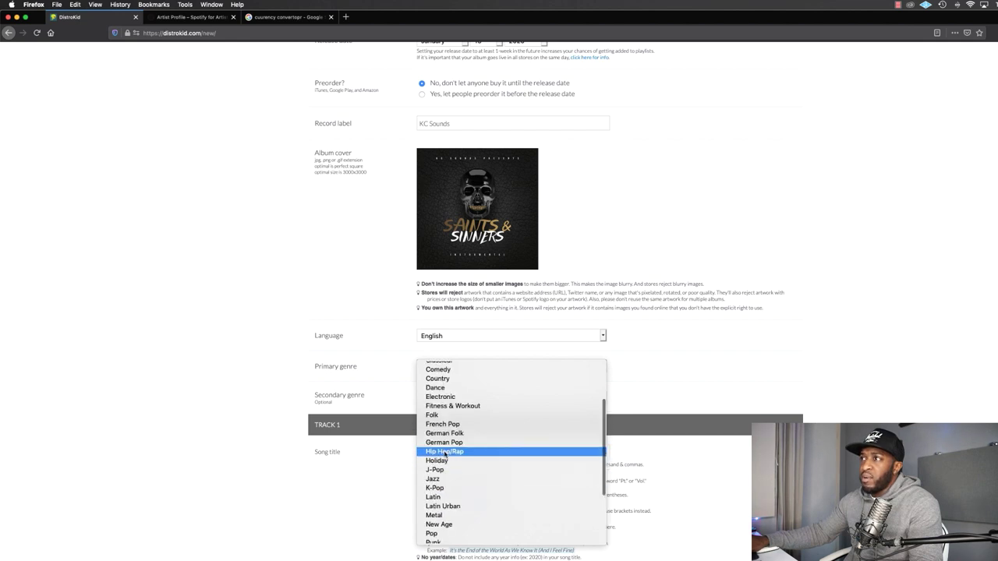
left_click(445, 452)
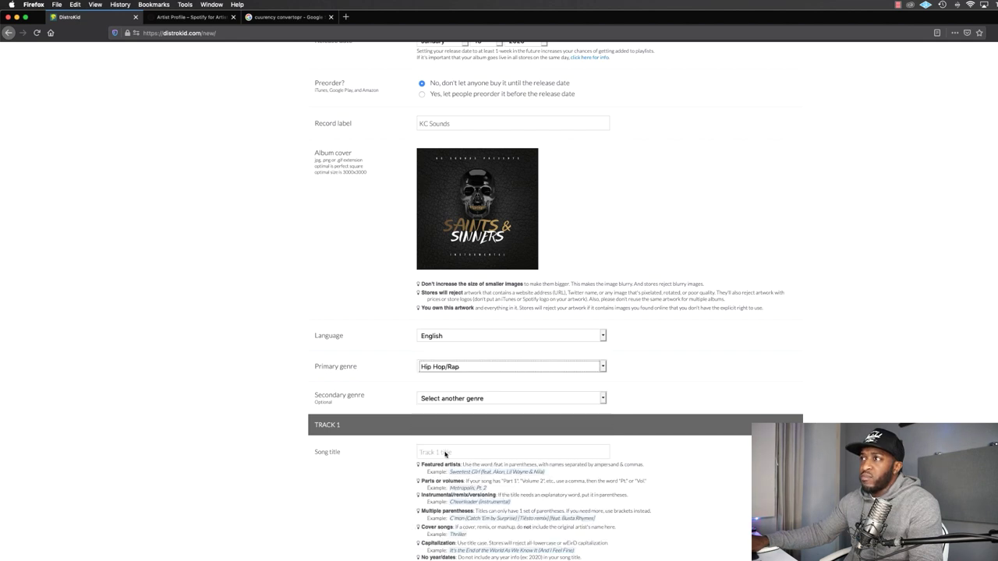
Step: Set the release's optional secondary genre to R&B/Soul
left_click(446, 399)
scroll(456, 506, "down", 3)
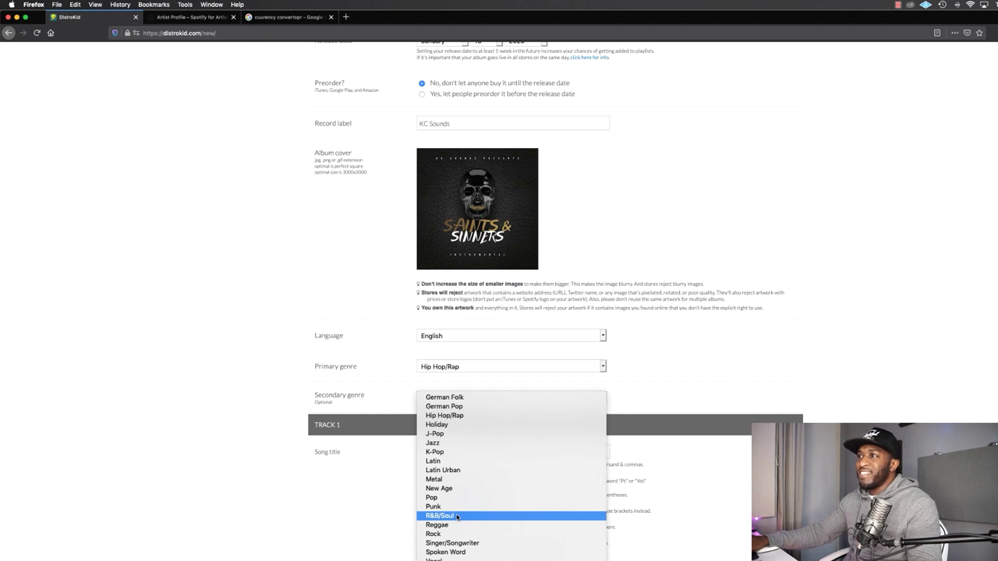
scroll(457, 516, "up", 4)
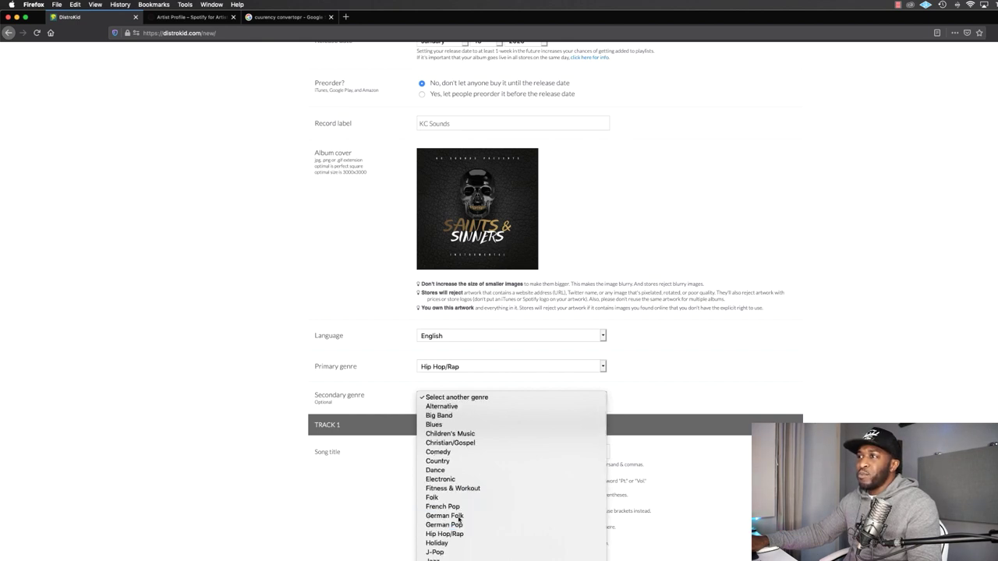
scroll(459, 518, "down", 3)
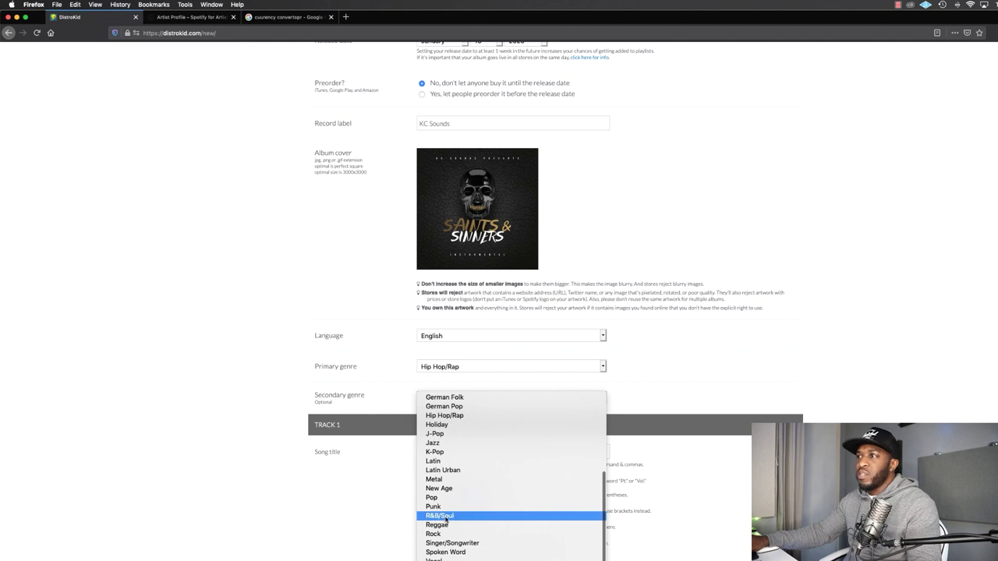
left_click(446, 519)
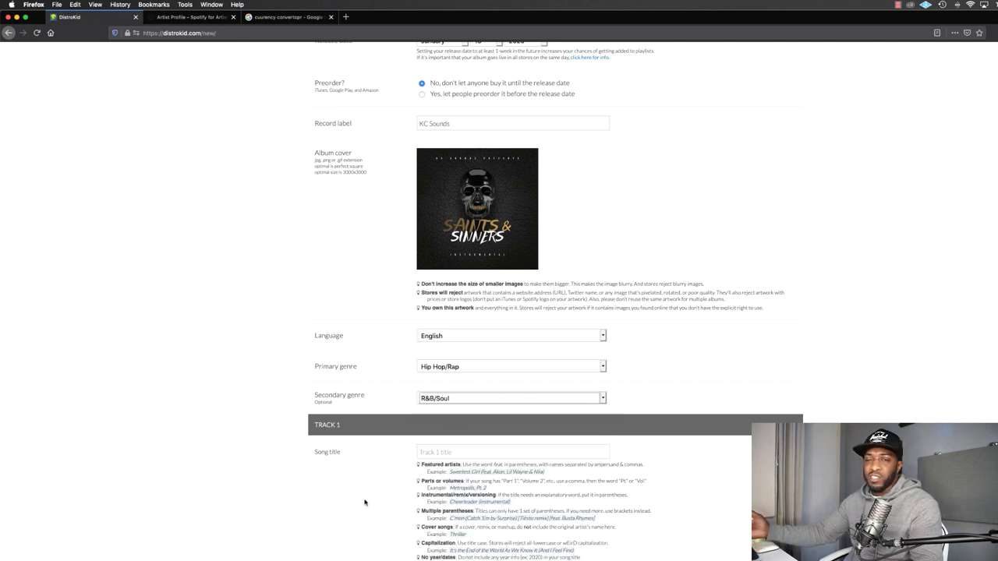
Step: Enter "Saints & Sinners (Instrumental)" as the song title of track 1, correcting any misspelling
left_click(447, 452)
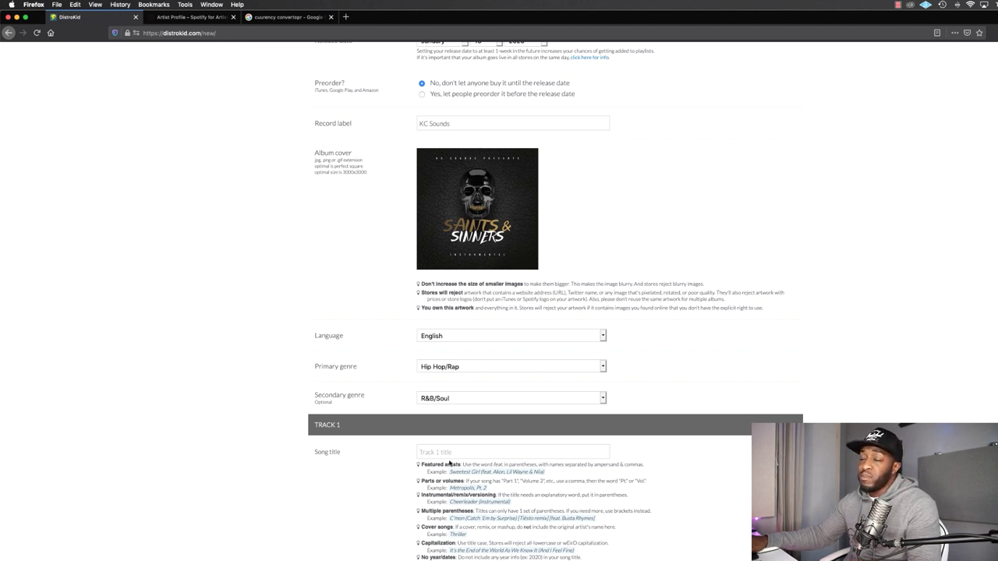
left_click(452, 454)
scroll(450, 452, "down", 1)
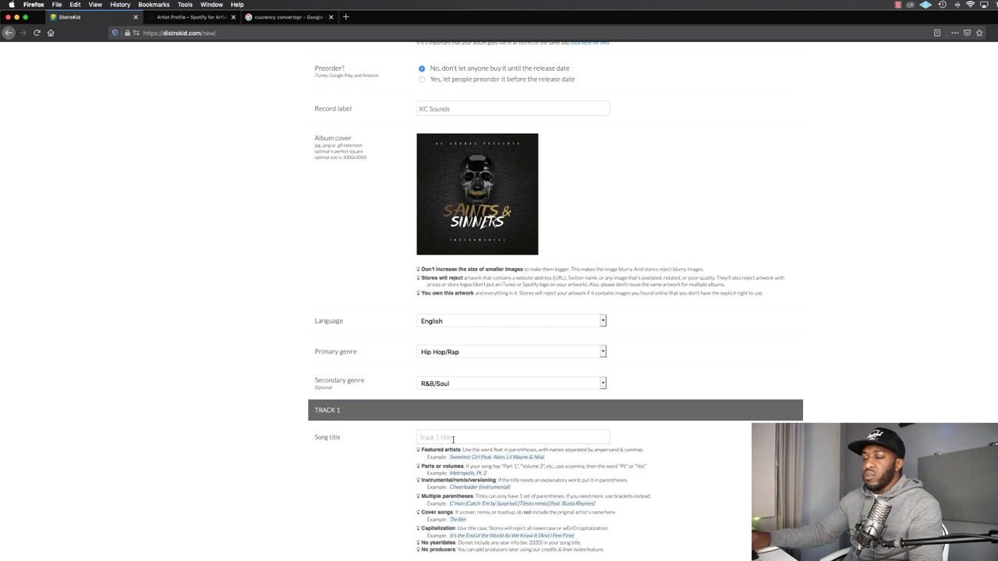
type("Saints")
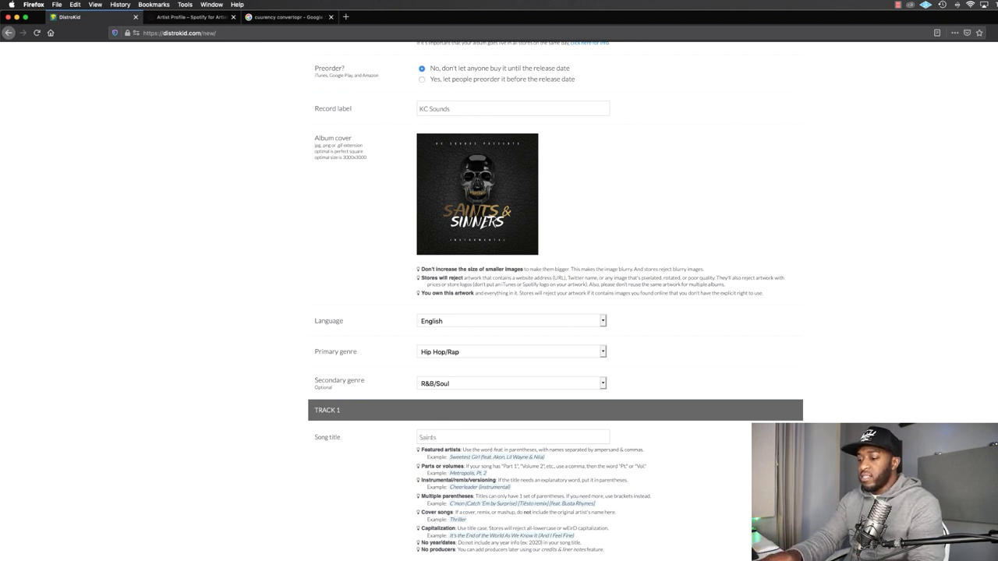
type(" & Sinnets")
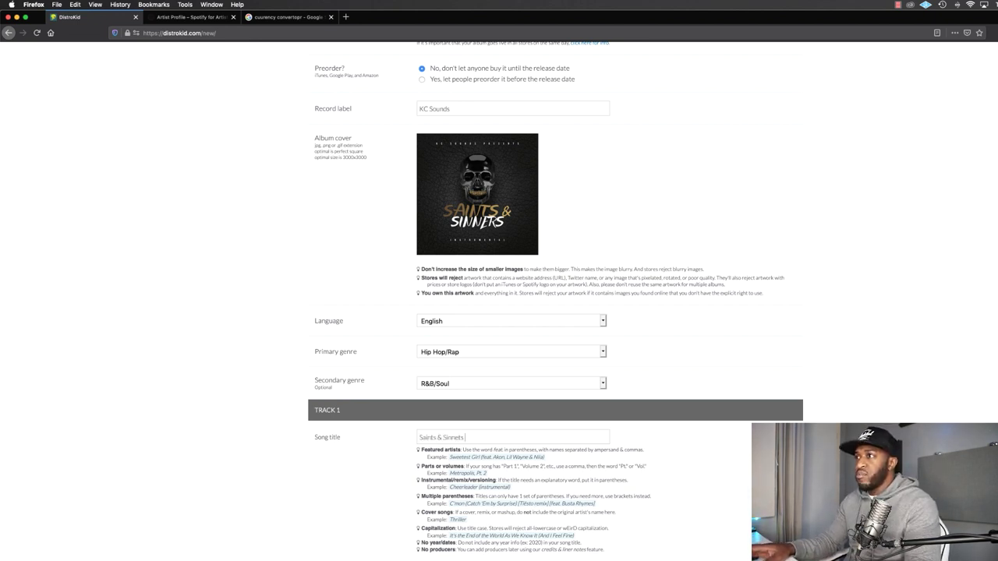
type(" (instrumenta")
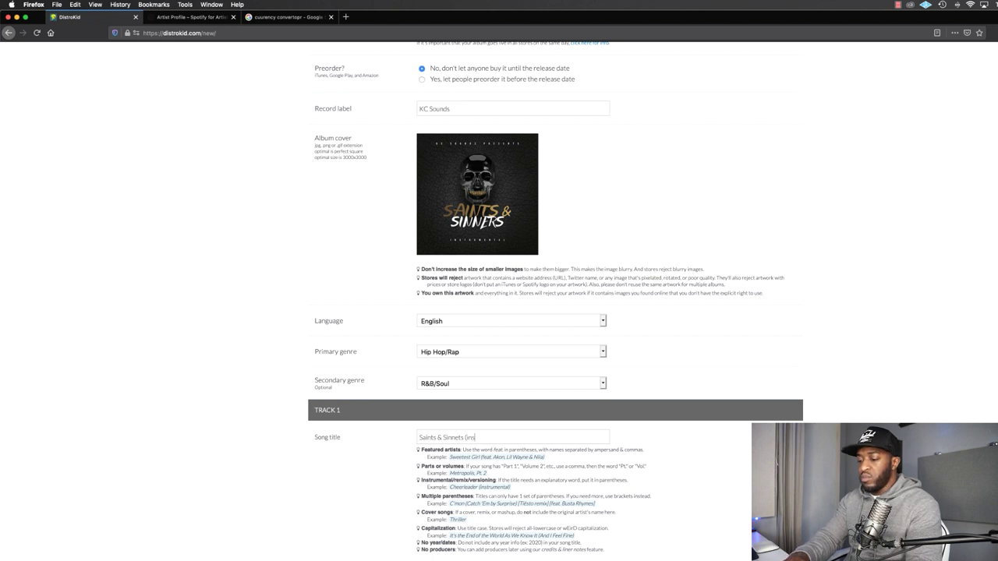
type("l)")
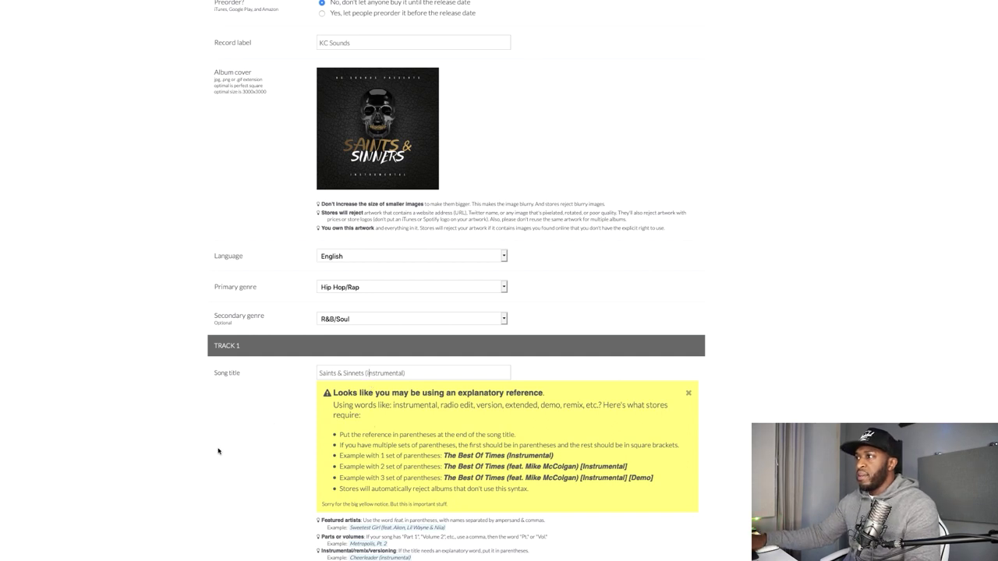
left_click(362, 373)
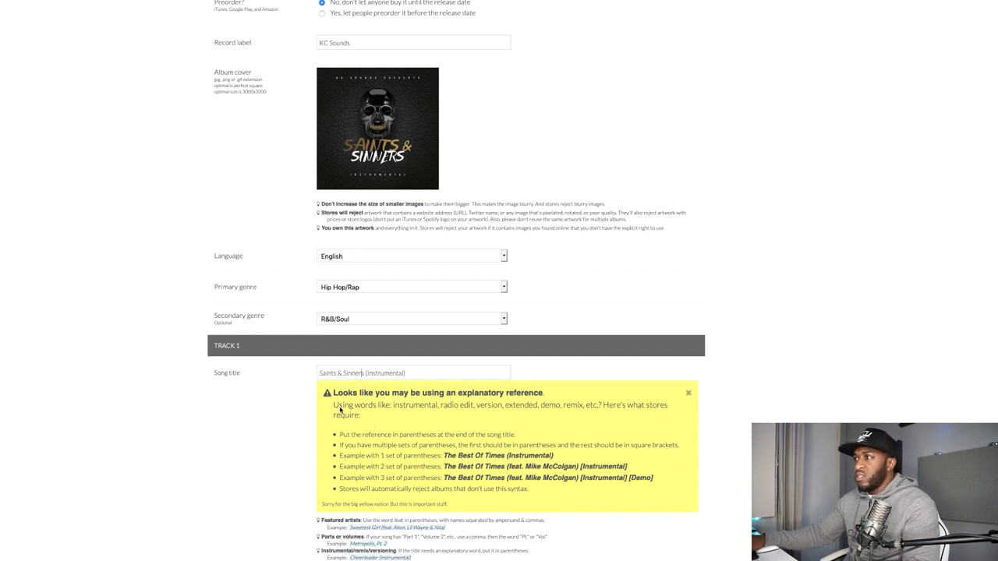
Step: Attach the audio file "'Saints & Sinners' Prod. by KC Sounds [Mv1].wav" to track 1
scroll(257, 458, "down", 1)
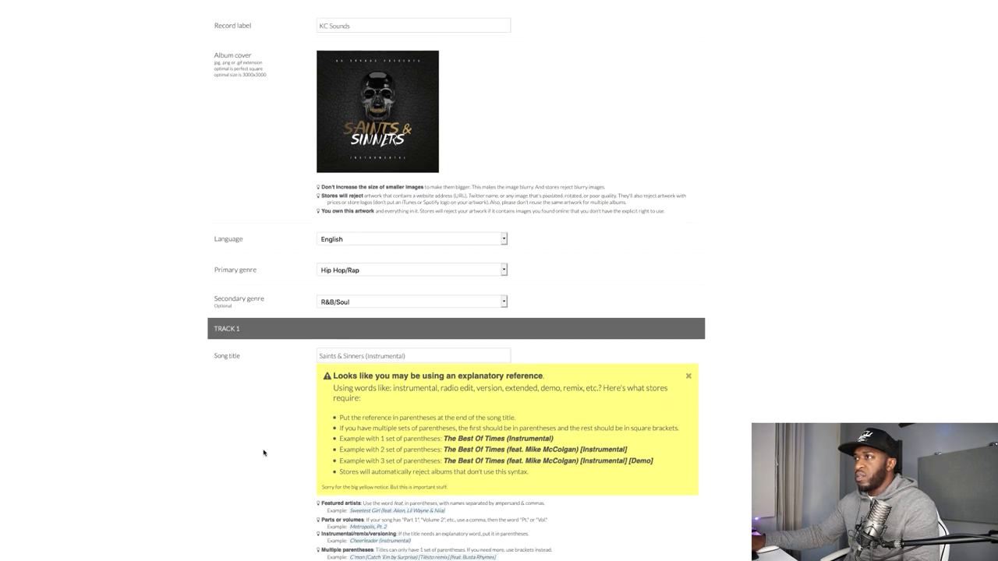
scroll(263, 452, "down", 5)
left_click(340, 304)
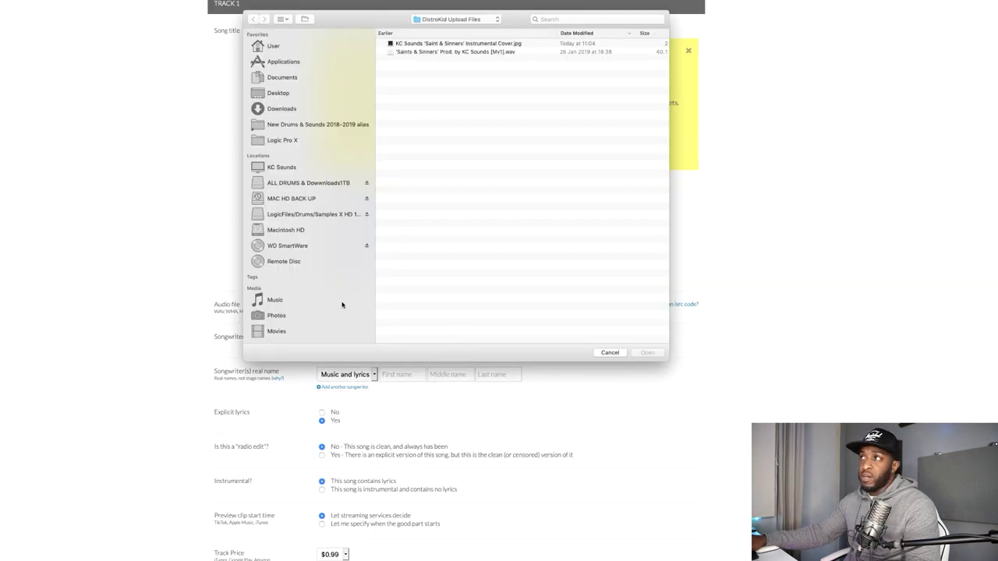
left_click(447, 53)
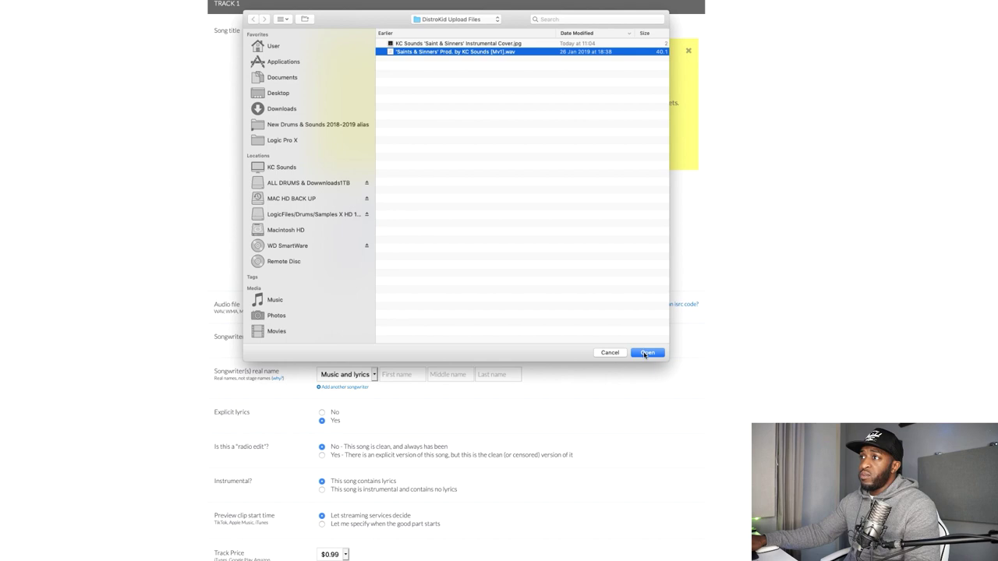
left_click(646, 353)
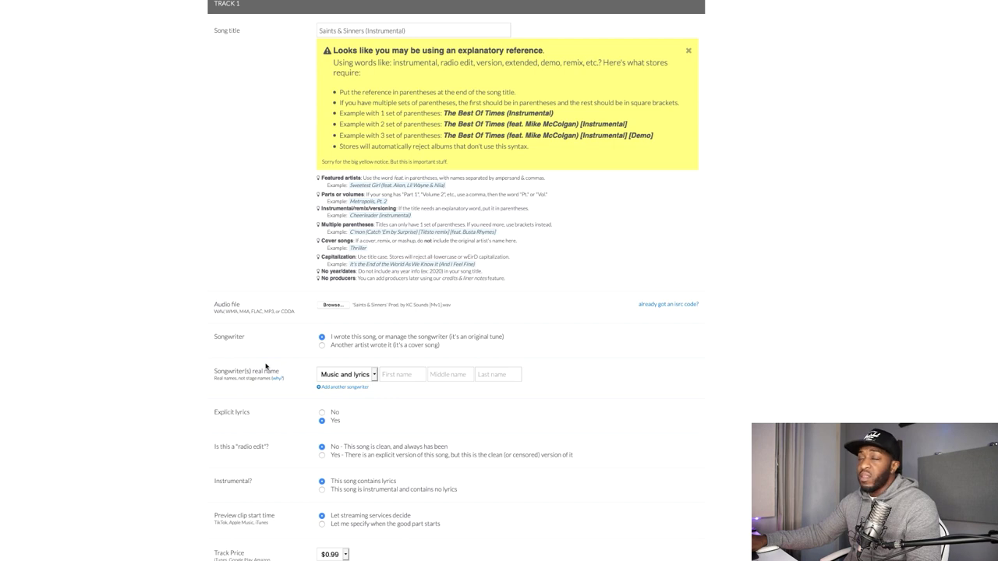
Step: Set track 1's songwriter role to Music and enter the songwriter's real first, middle and last names
left_click(375, 375)
left_click(367, 351)
key("Tab")
type("Kevin")
key("Tab")
type("George")
key("Tab")
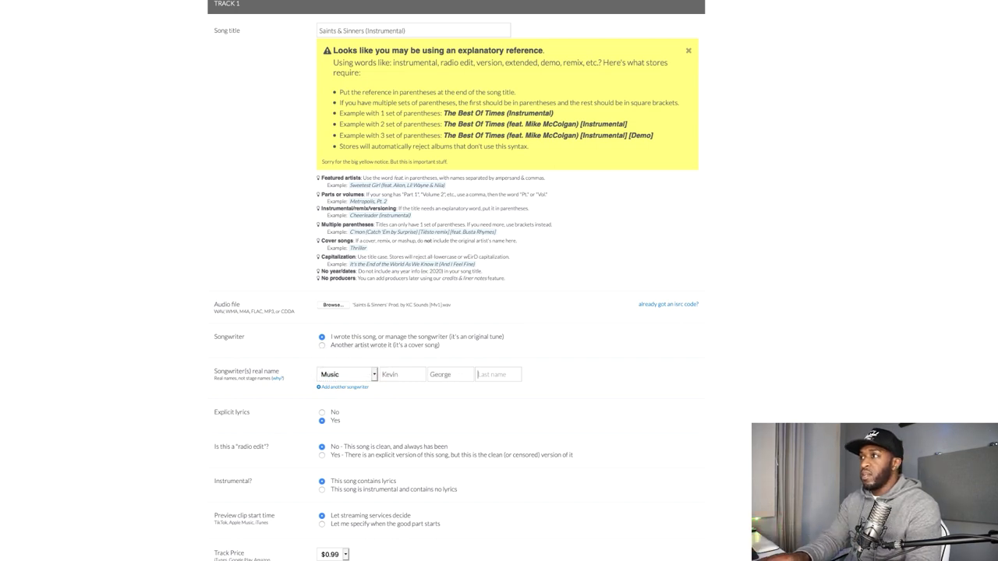
type("Coghiel")
Step: Mark track 1 as having no explicit lyrics and as an instrumental that contains no lyrics
left_click(323, 412)
scroll(290, 402, "down", 2)
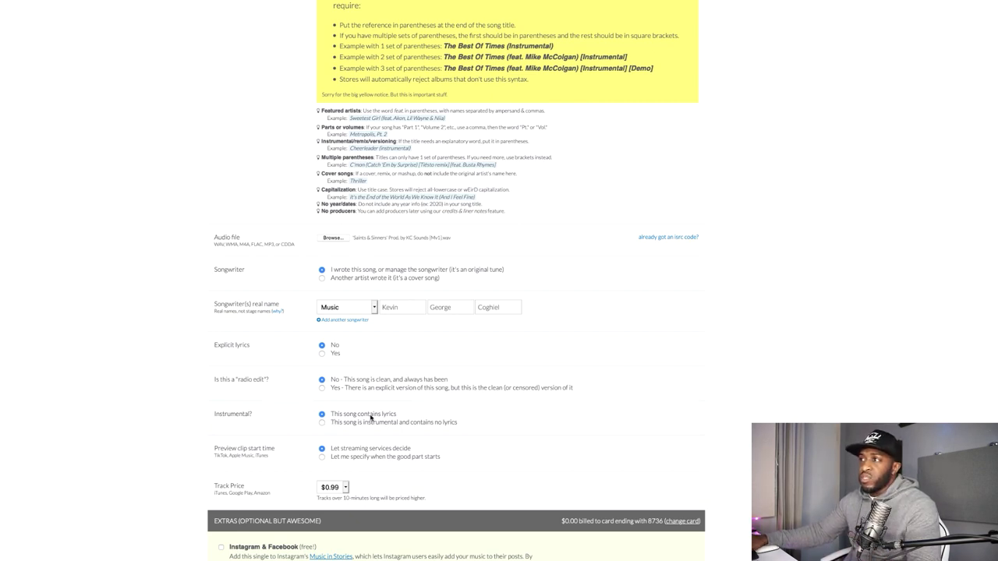
left_click(322, 422)
scroll(148, 406, "down", 1)
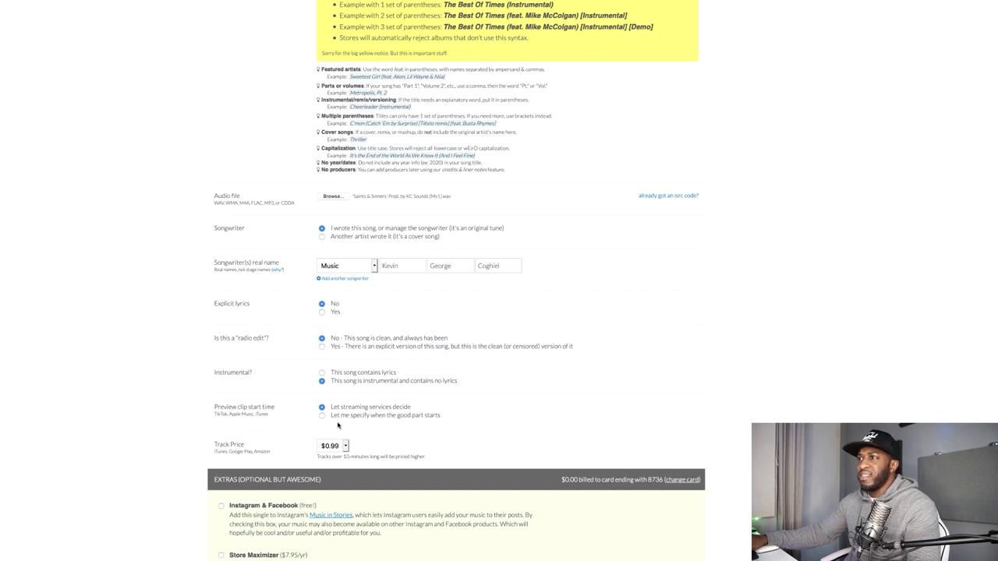
Step: Set the track price to $1.29
left_click(335, 447)
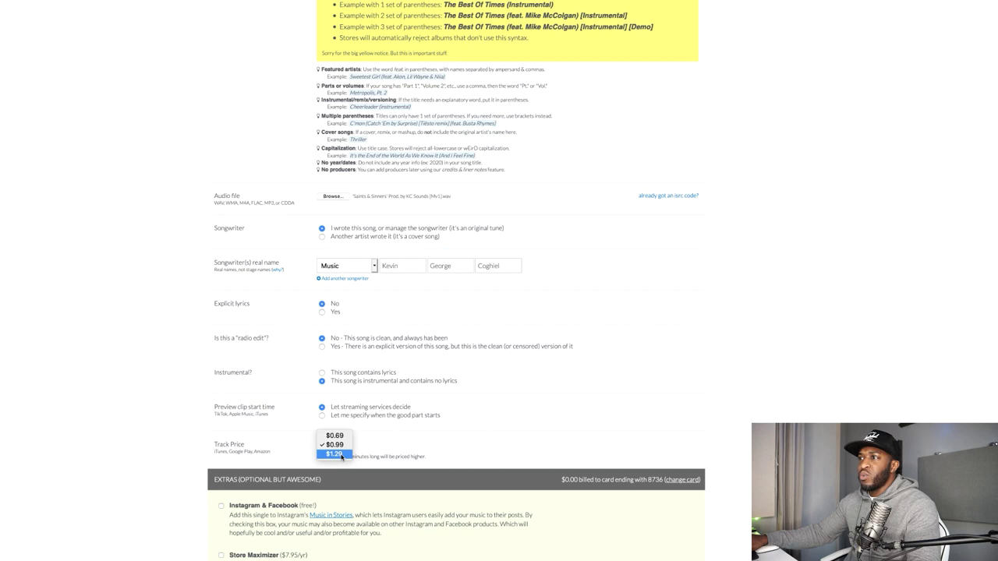
left_click(335, 453)
Step: Add the optional Instagram & Facebook and Shazam & iPhone Siri extras to the single
scroll(124, 401, "down", 4)
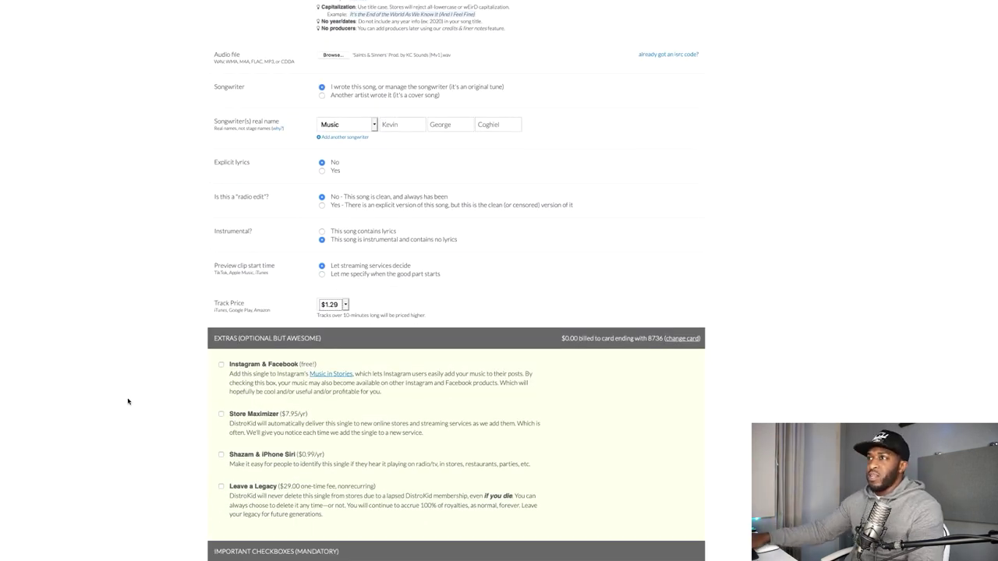
scroll(140, 397, "down", 2)
scroll(152, 392, "down", 2)
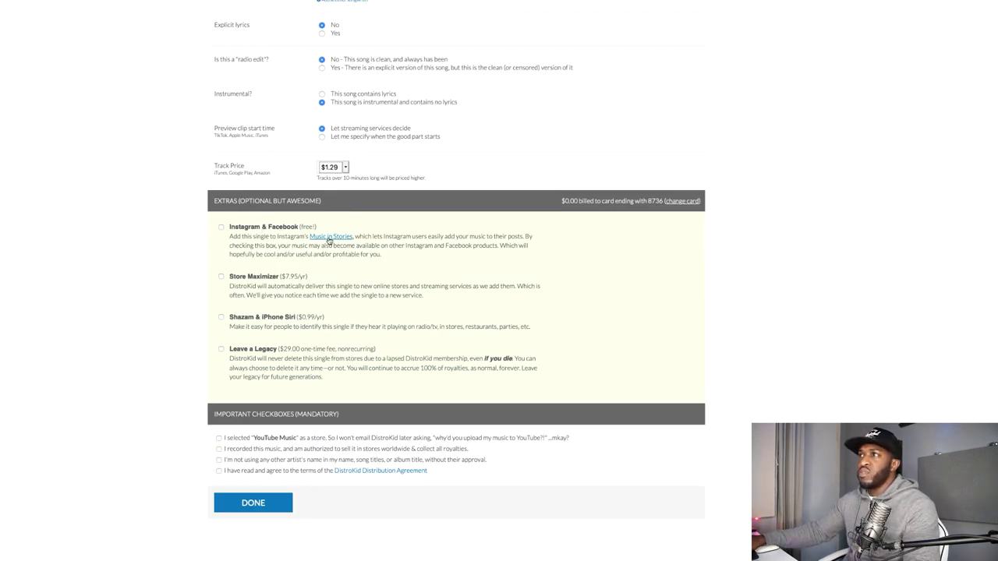
left_click(221, 227)
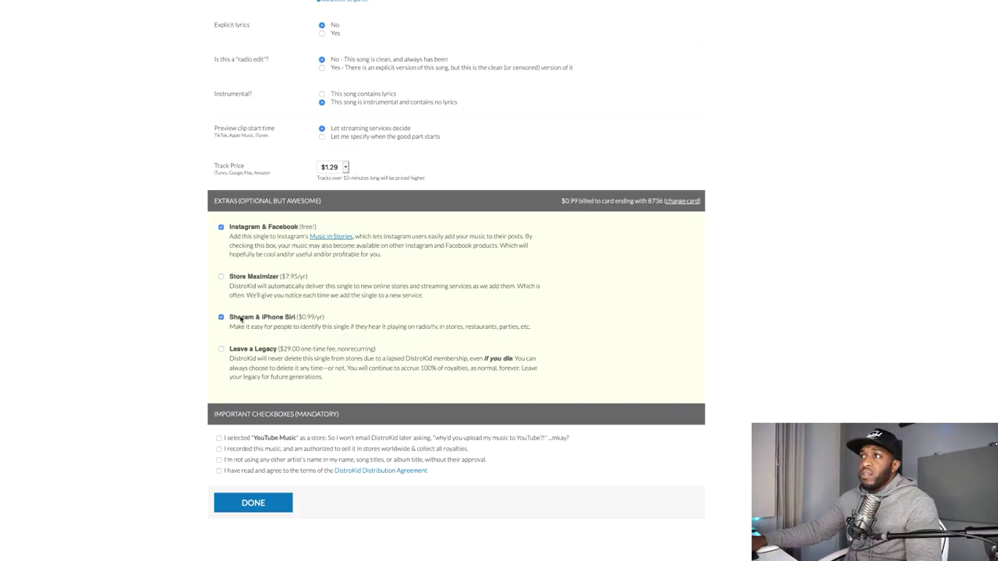
Step: Accept all four mandatory statements and submit the release after reviewing the completed upload form
scroll(159, 365, "down", 2)
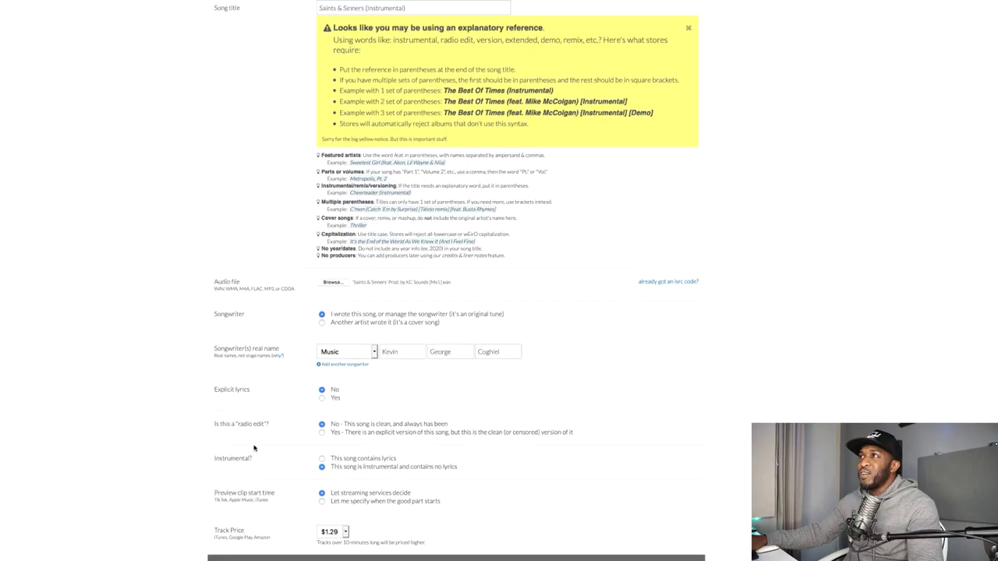
scroll(252, 452, "up", 10)
scroll(253, 447, "up", 1)
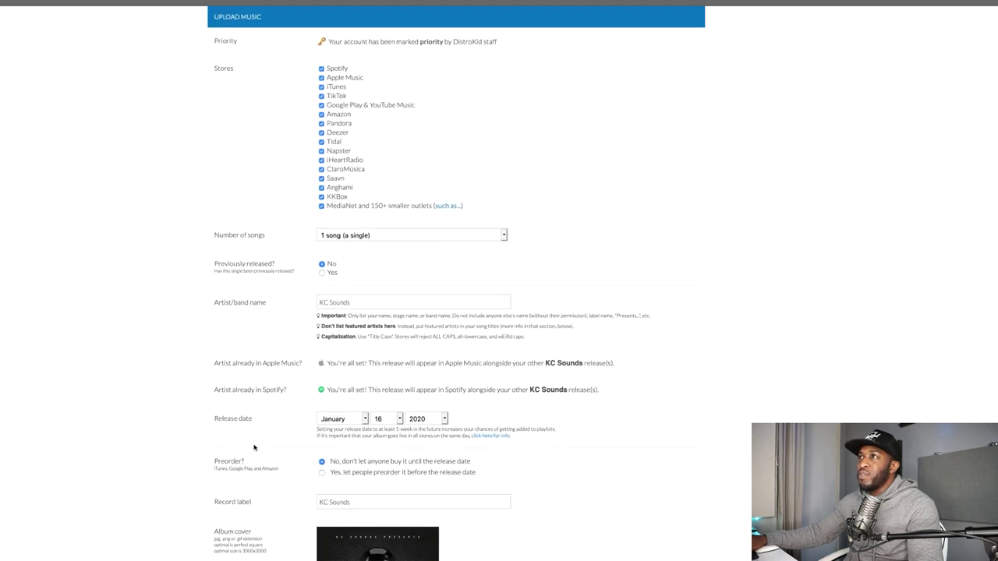
scroll(258, 441, "down", 1)
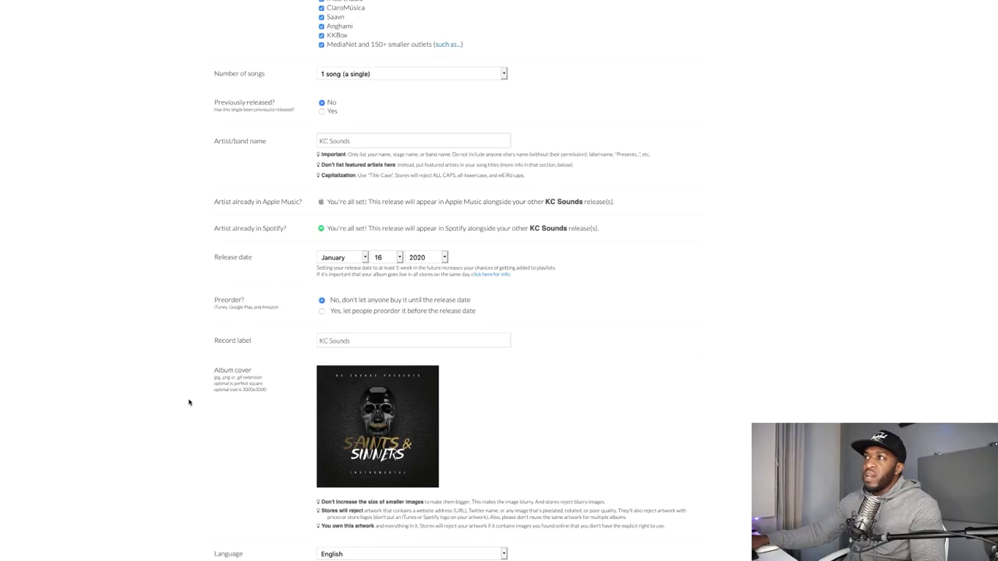
scroll(189, 382, "down", 3)
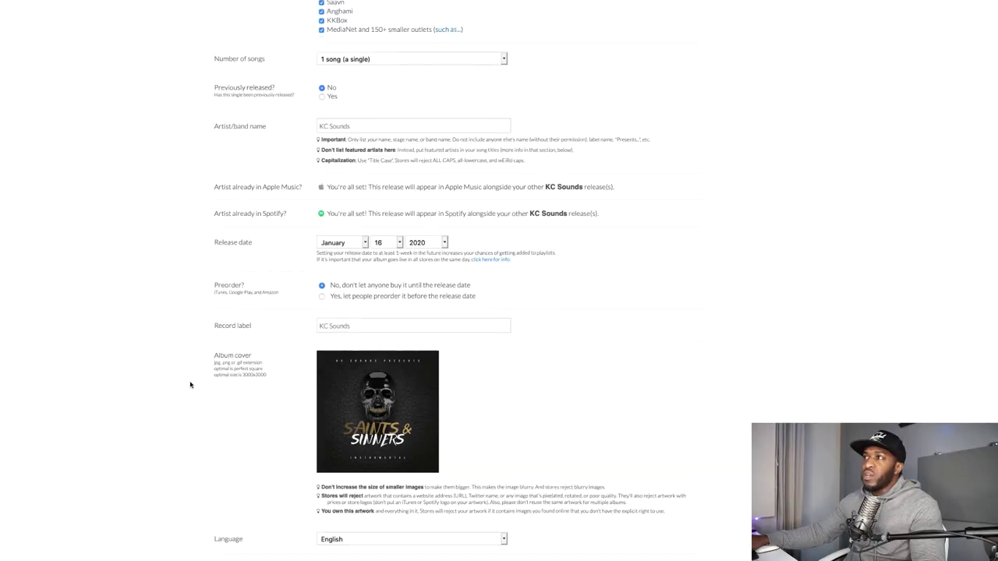
scroll(186, 386, "down", 1)
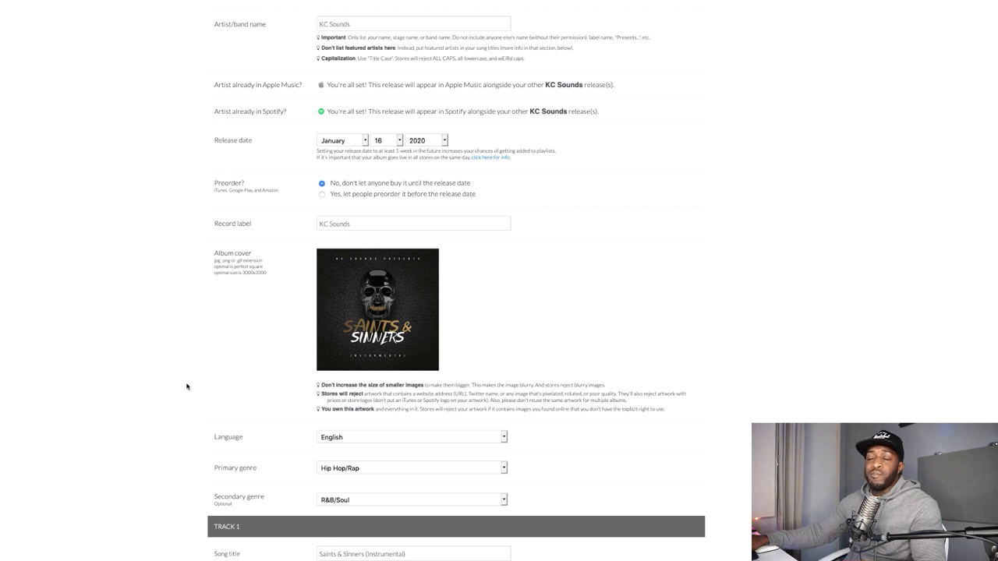
scroll(187, 385, "down", 1)
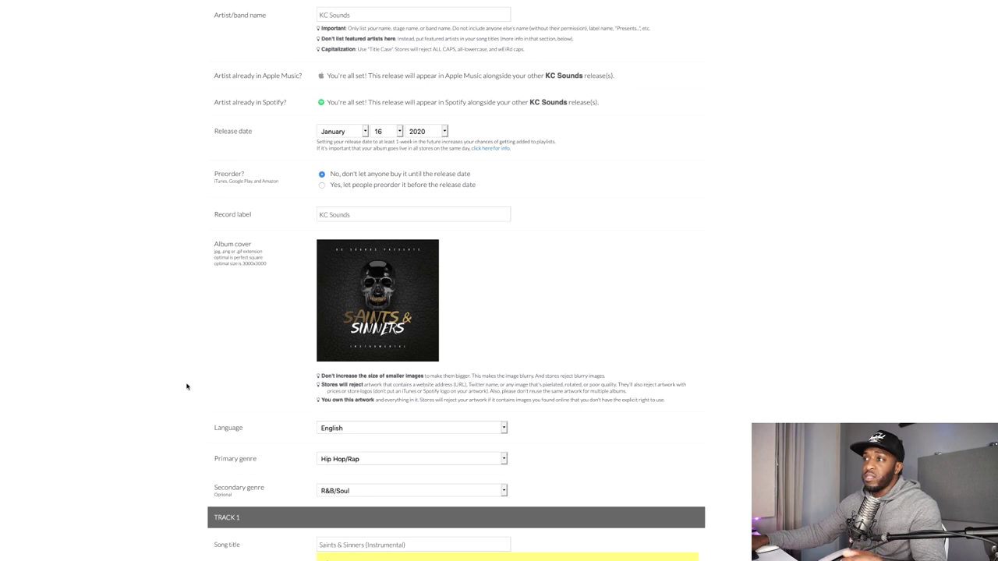
scroll(187, 386, "down", 3)
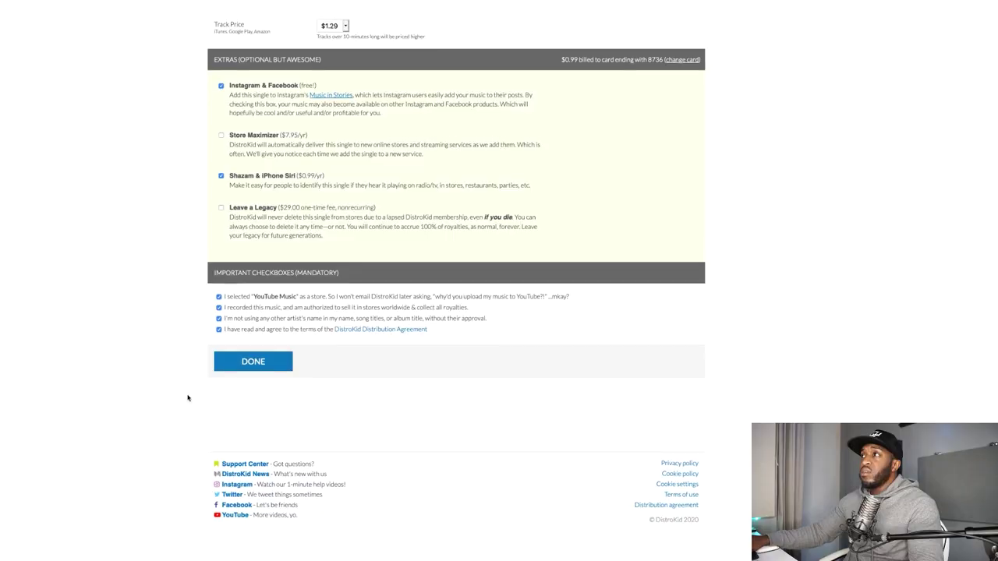
left_click(256, 364)
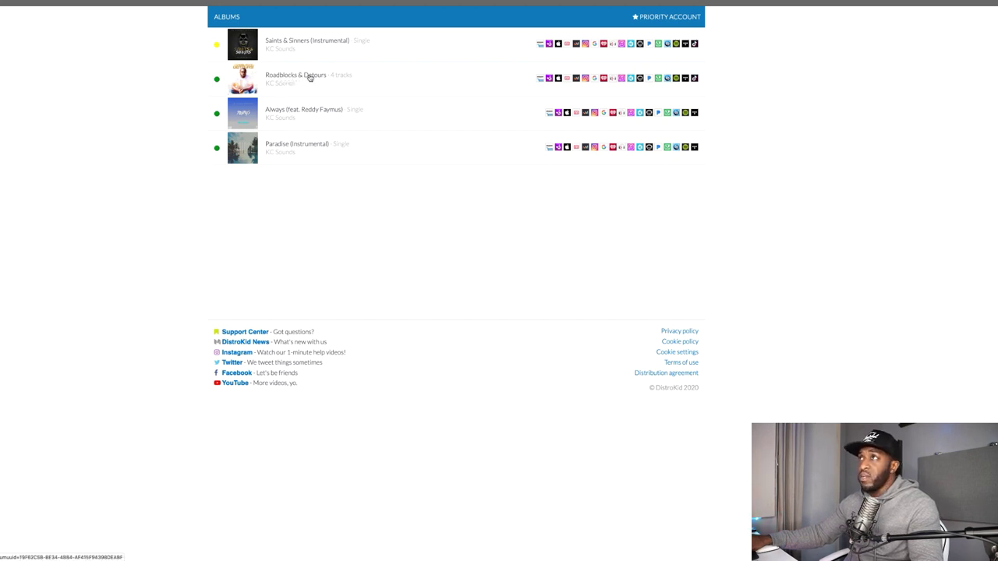
Step: Open the Roadblocks & Detours release from the album list and examine its status, songs and team details
left_click(275, 91)
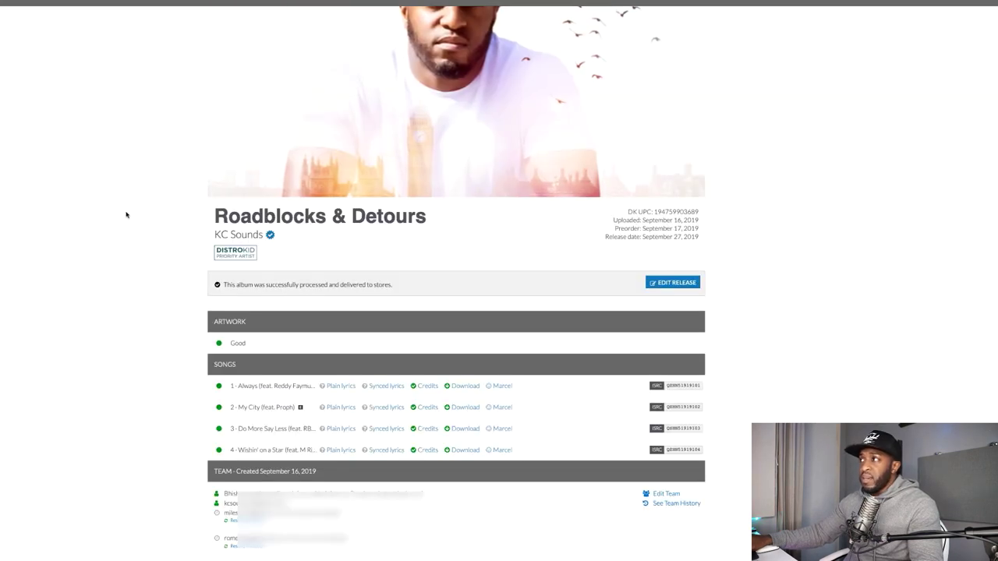
scroll(314, 28, "down", 5)
scroll(232, 77, "up", 5)
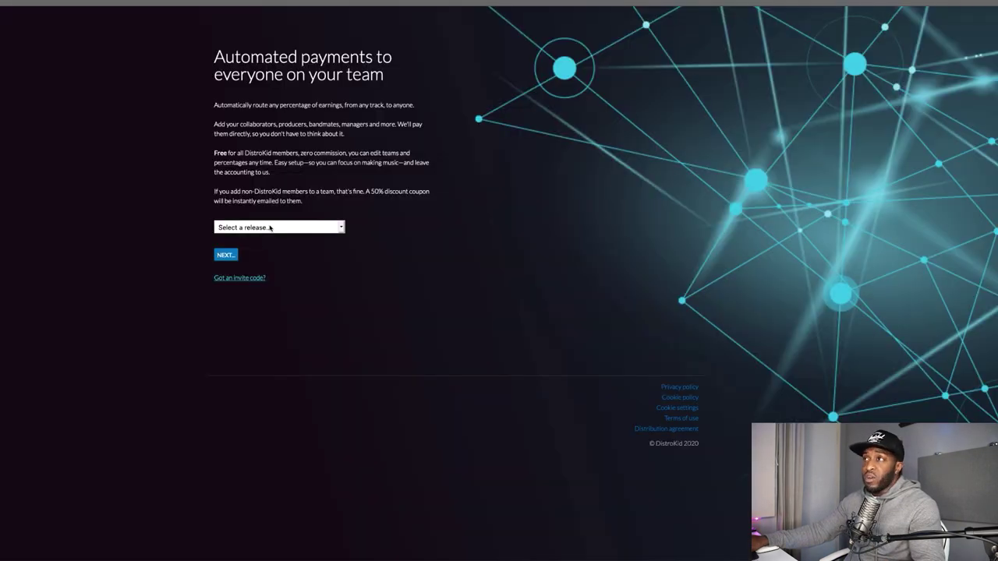
Step: Open the team revenue splits for the Roadblocks & Detours release
left_click(269, 228)
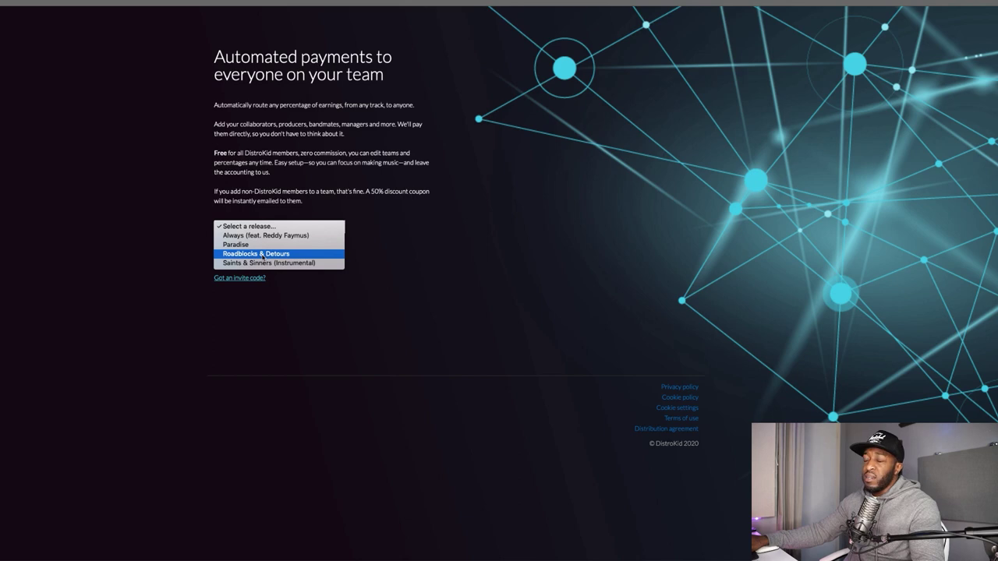
left_click(263, 255)
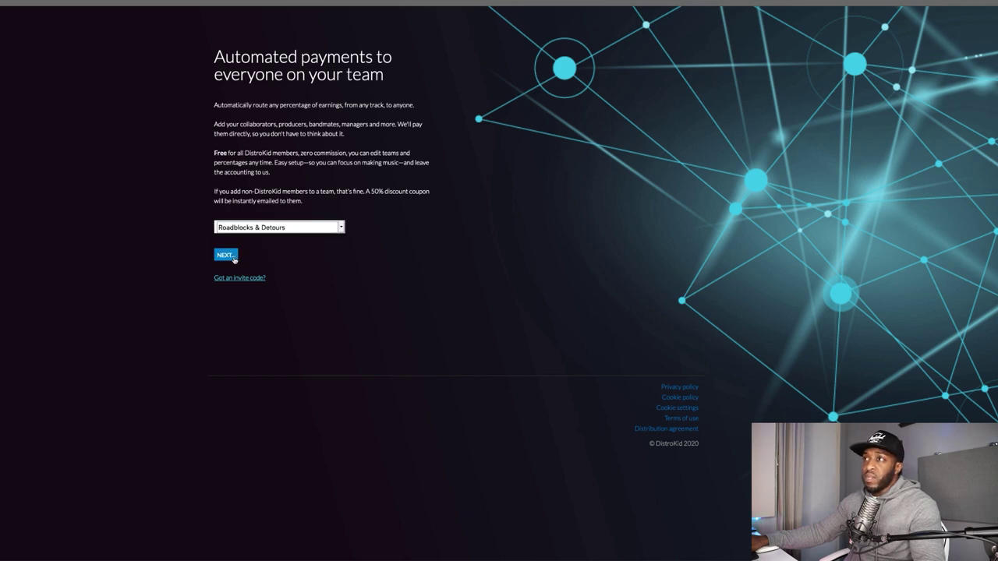
left_click(228, 255)
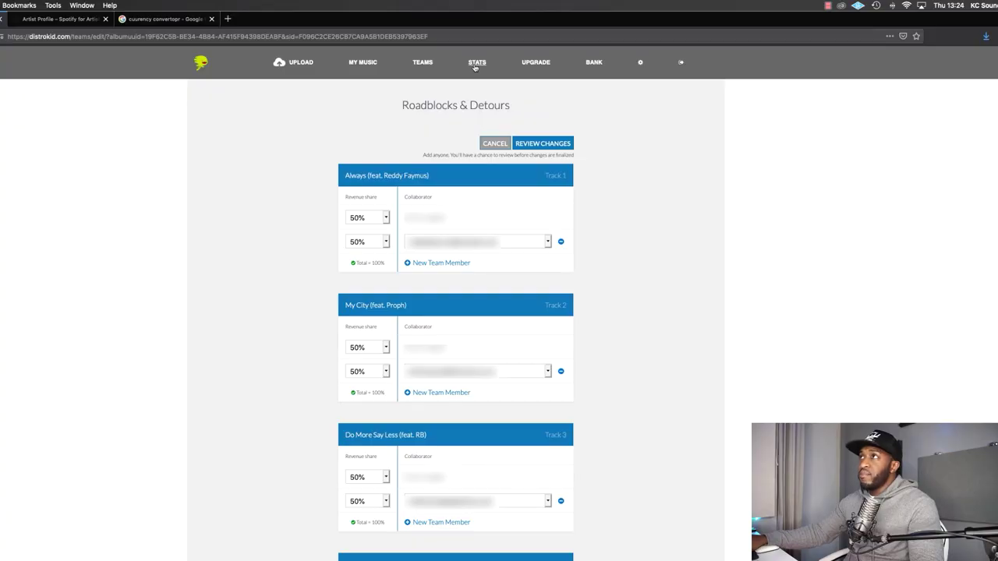
Step: Open the daily streaming stats and request Spotify for Artists access for the artist KC Sounds
left_click(475, 62)
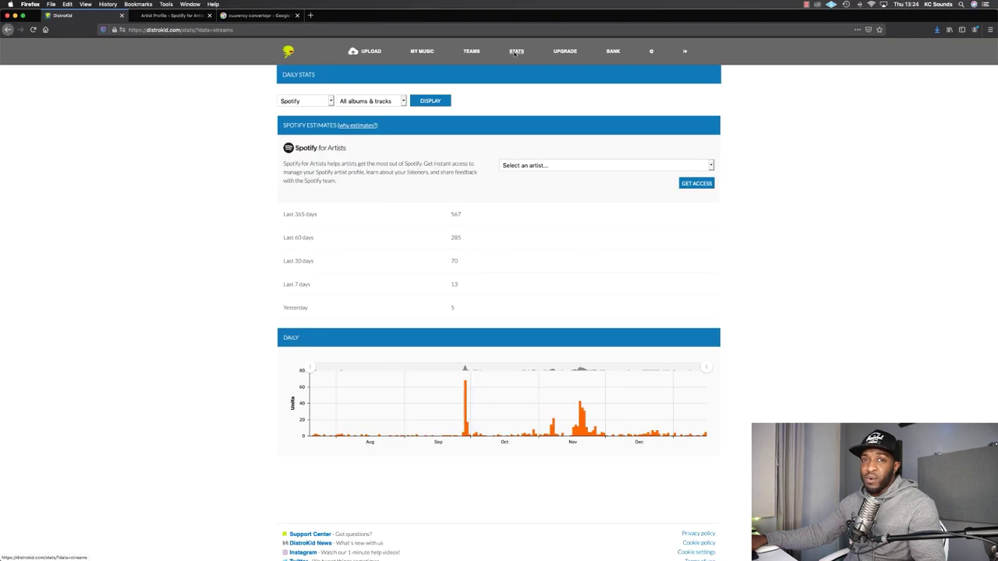
left_click(533, 165)
left_click(533, 166)
left_click(533, 165)
left_click(531, 173)
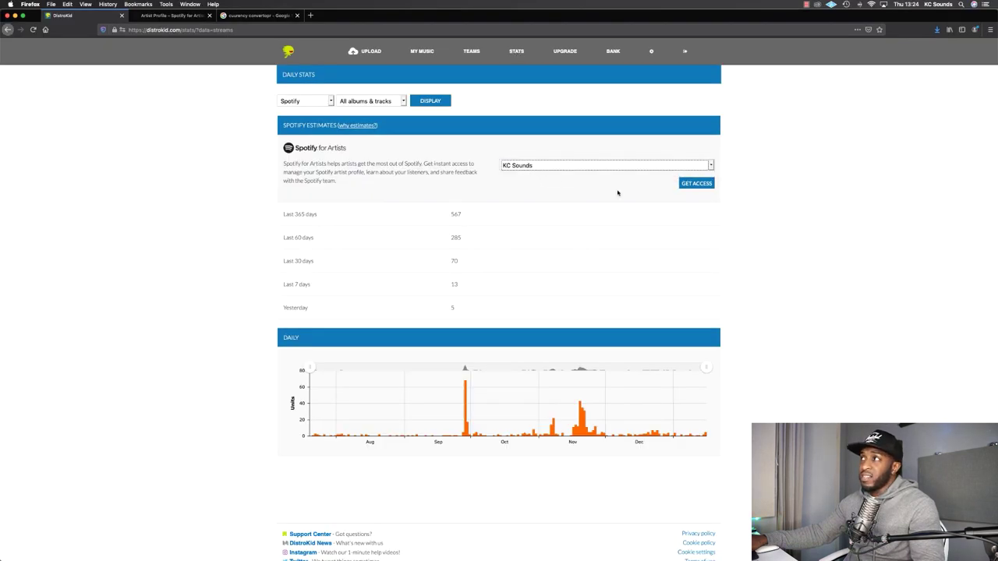
left_click(687, 187)
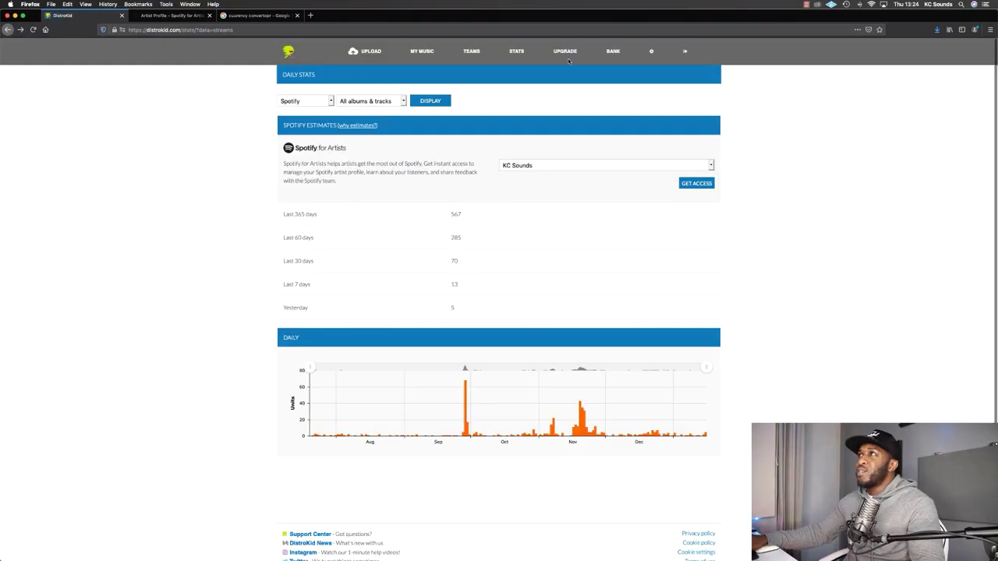
Step: View the royalty earnings in the bank section and open the account settings page
left_click(613, 52)
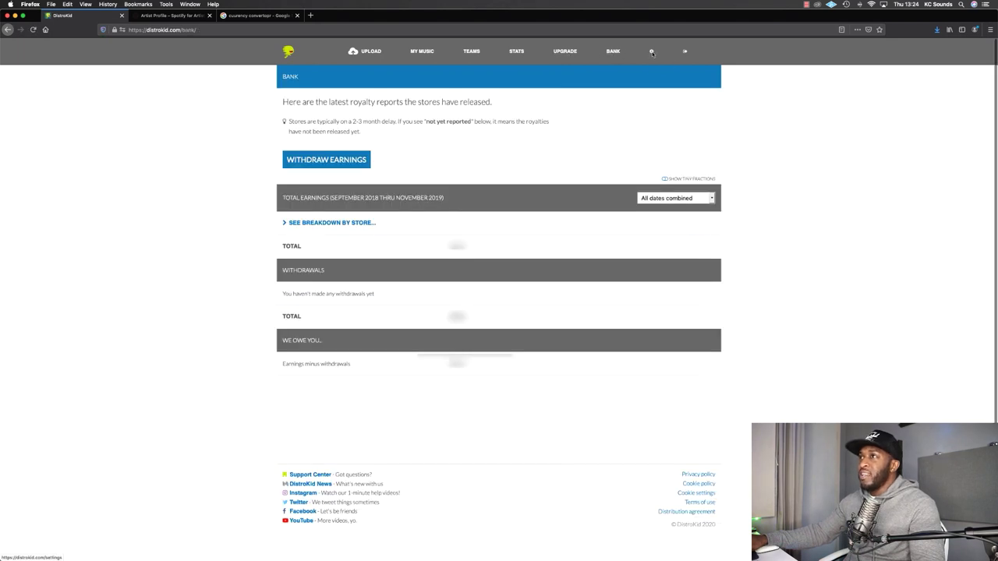
left_click(651, 53)
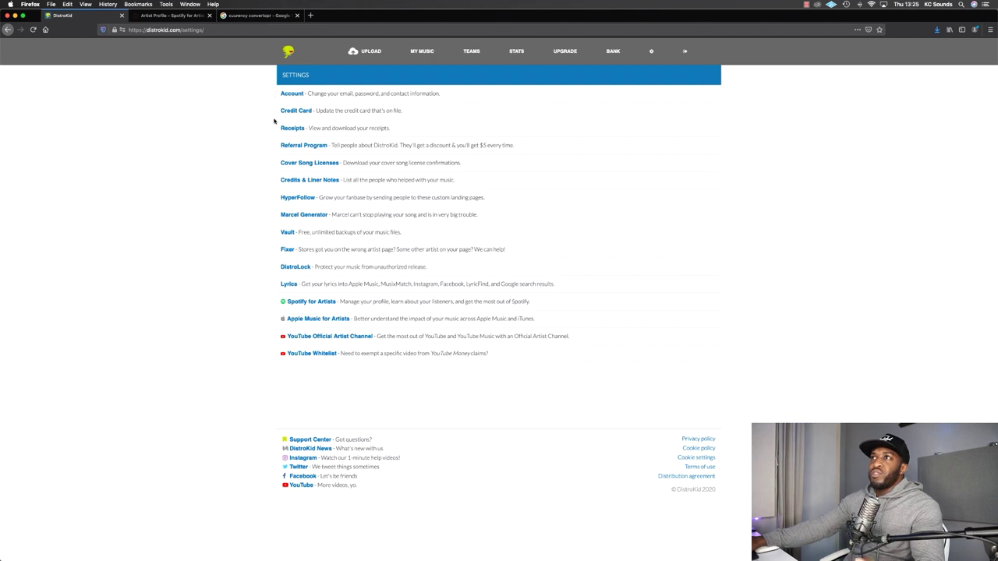